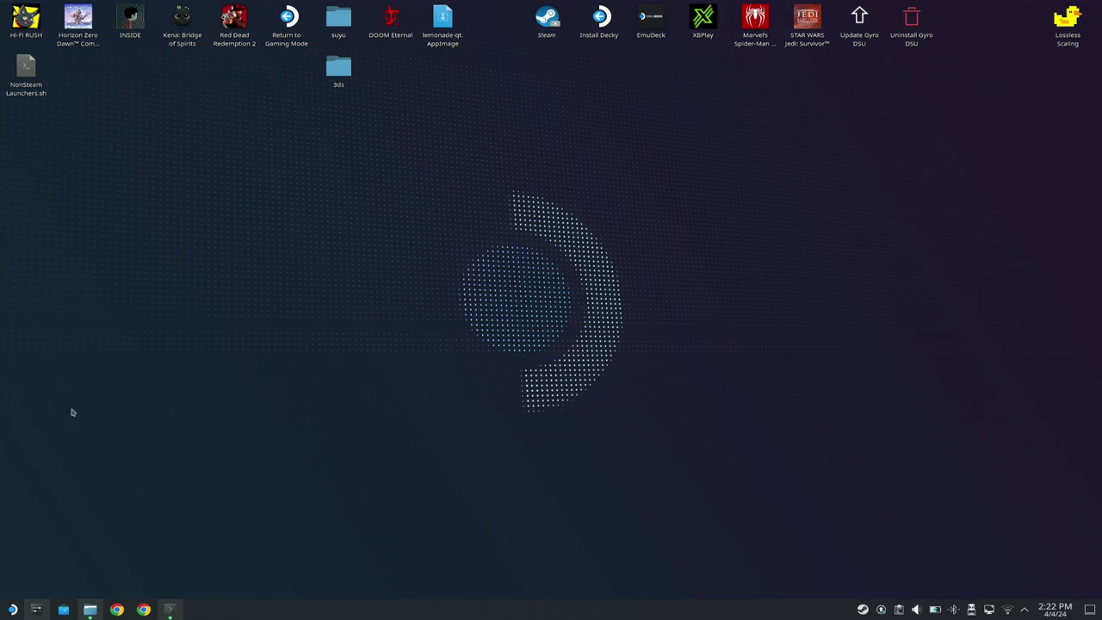
# - Open the Chrome browser, search Google for "lemonade 3ds emulator" and open the Lemonade Emulator home page
pyautogui.click(117, 609)
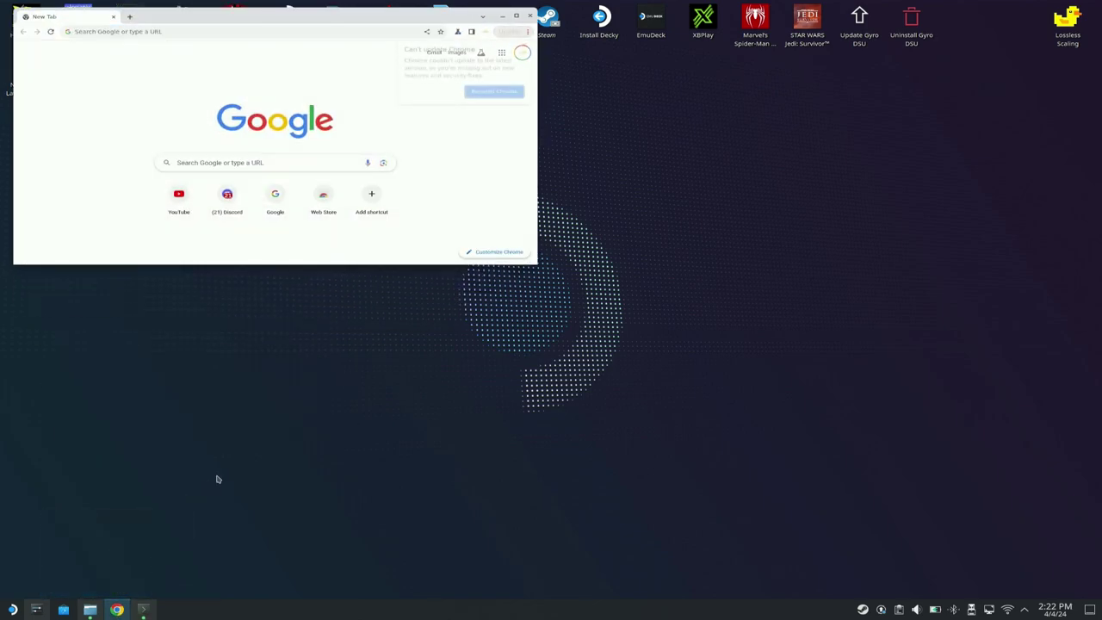
pyautogui.click(465, 153)
pyautogui.write('lemo')
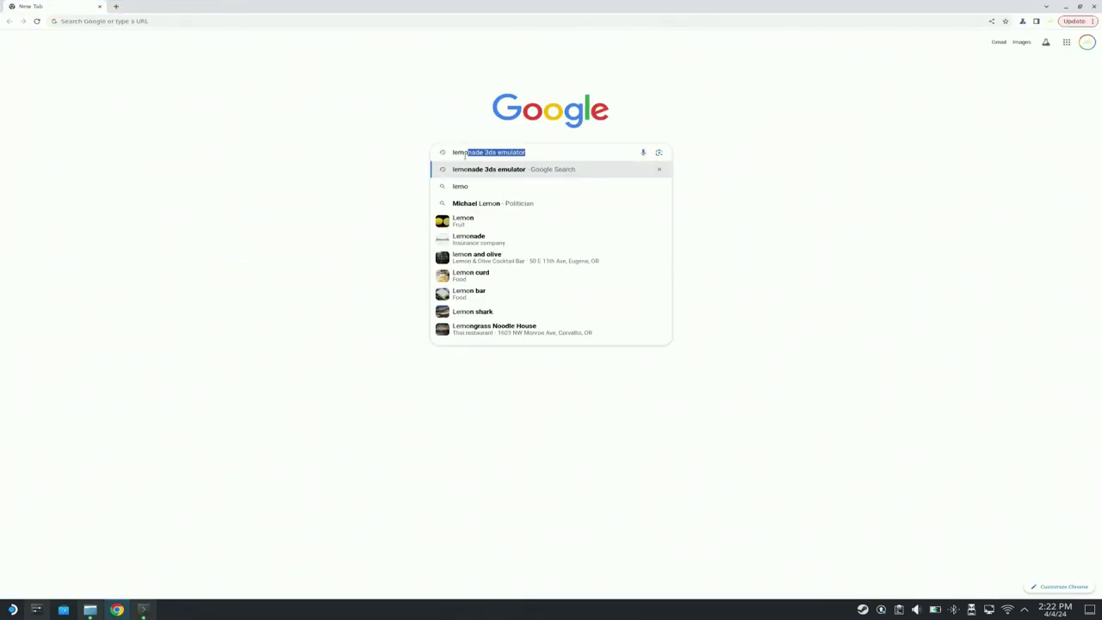
pyautogui.press('Return')
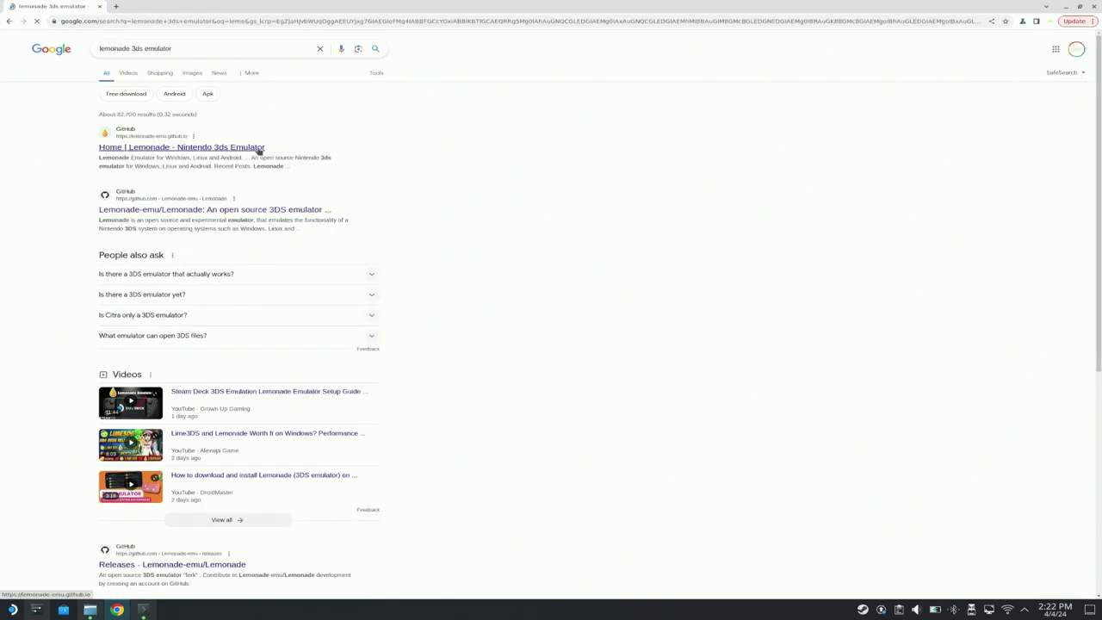
pyautogui.click(255, 148)
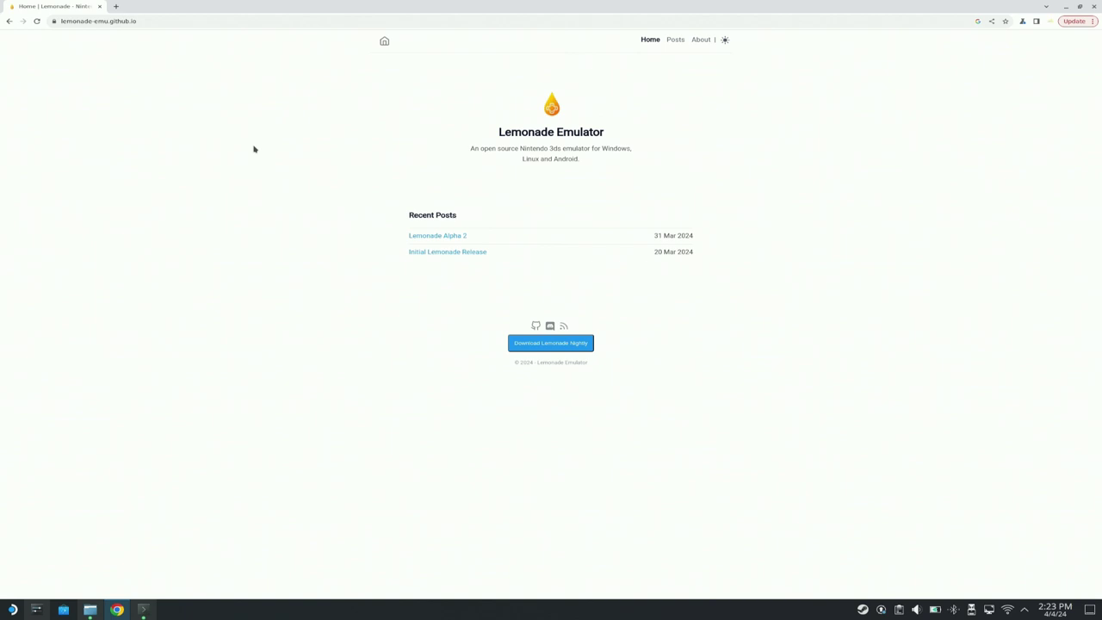
# - Open the Lemonade Alpha 2 post and download linux-appimage.zip from its download links
pyautogui.click(424, 234)
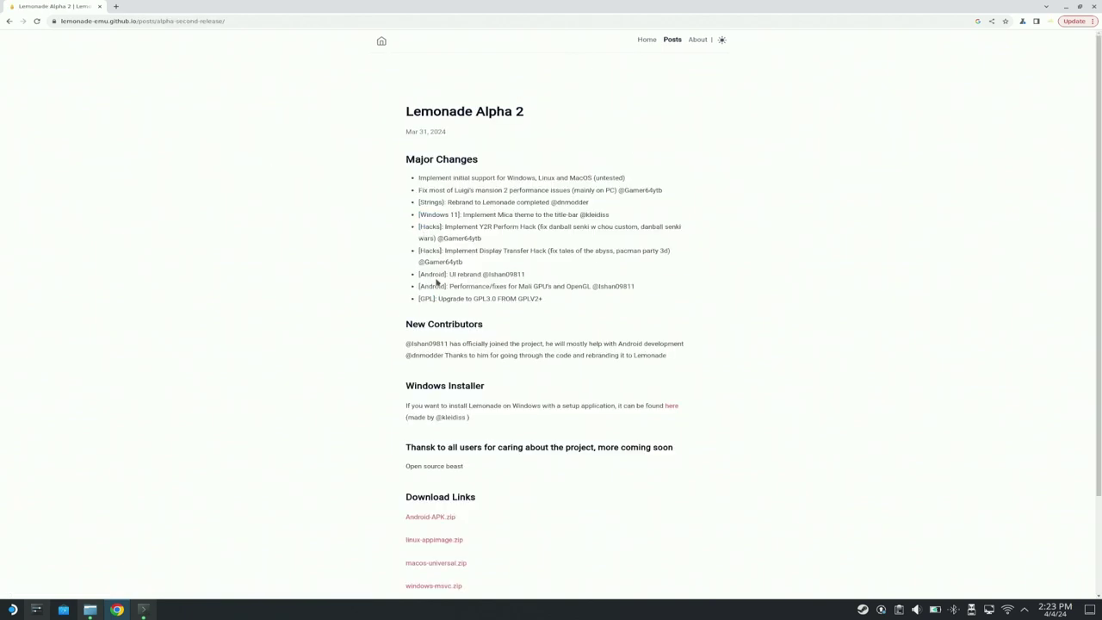
pyautogui.scroll(-3, 436, 282)
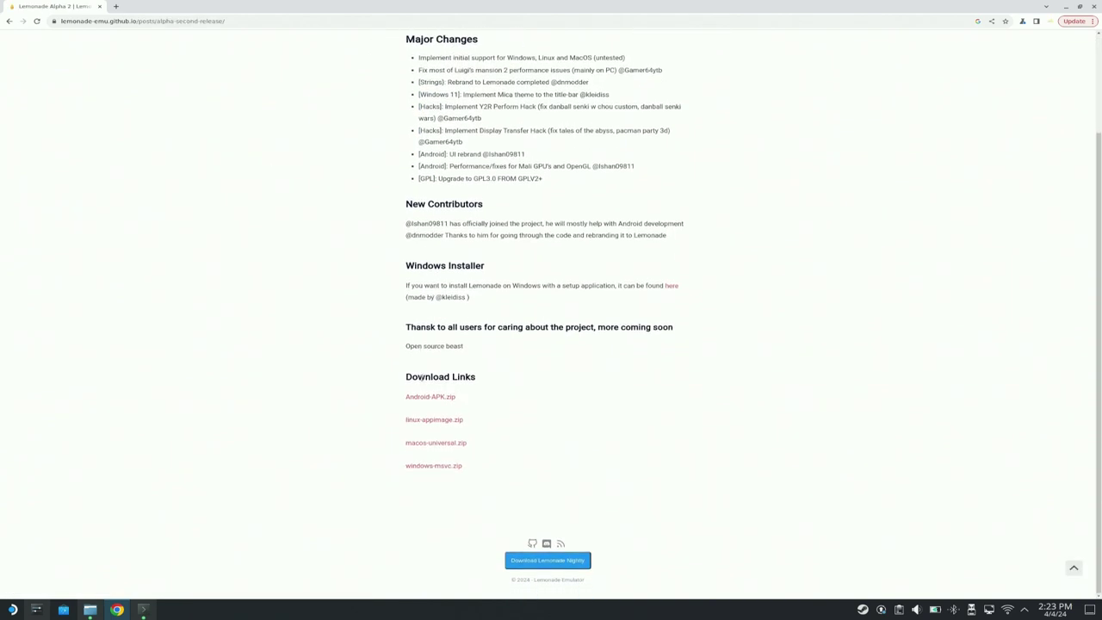
pyautogui.click(425, 421)
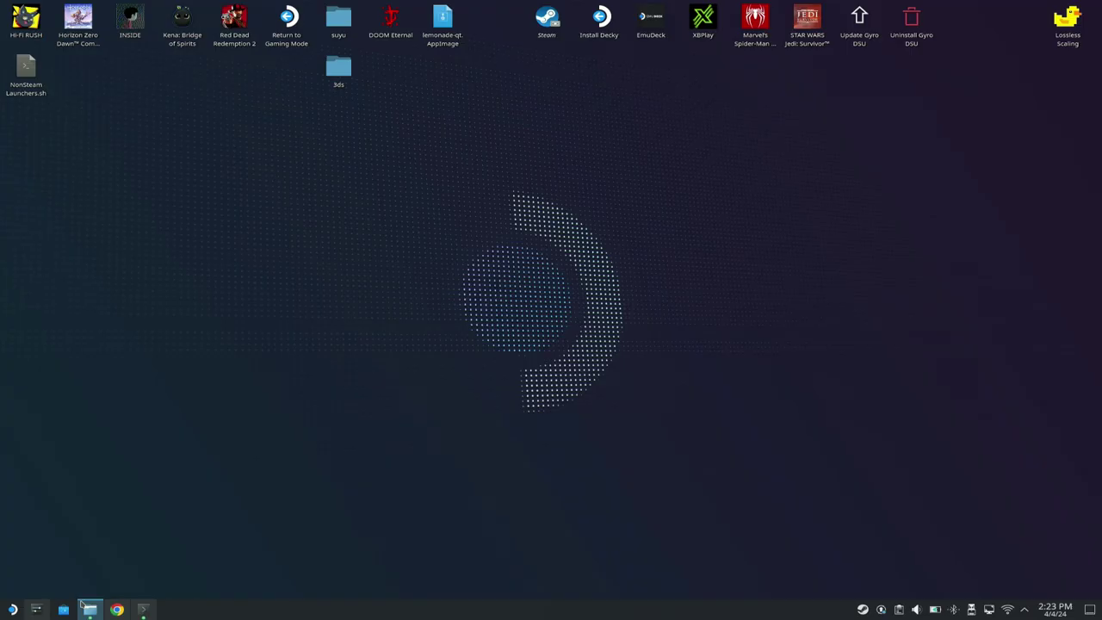
# - Open the Downloads folder in Dolphin and examine the contents of the archive lemonade-linux-appimage-20240403-f580ff6.7z
pyautogui.moveTo(90, 612)
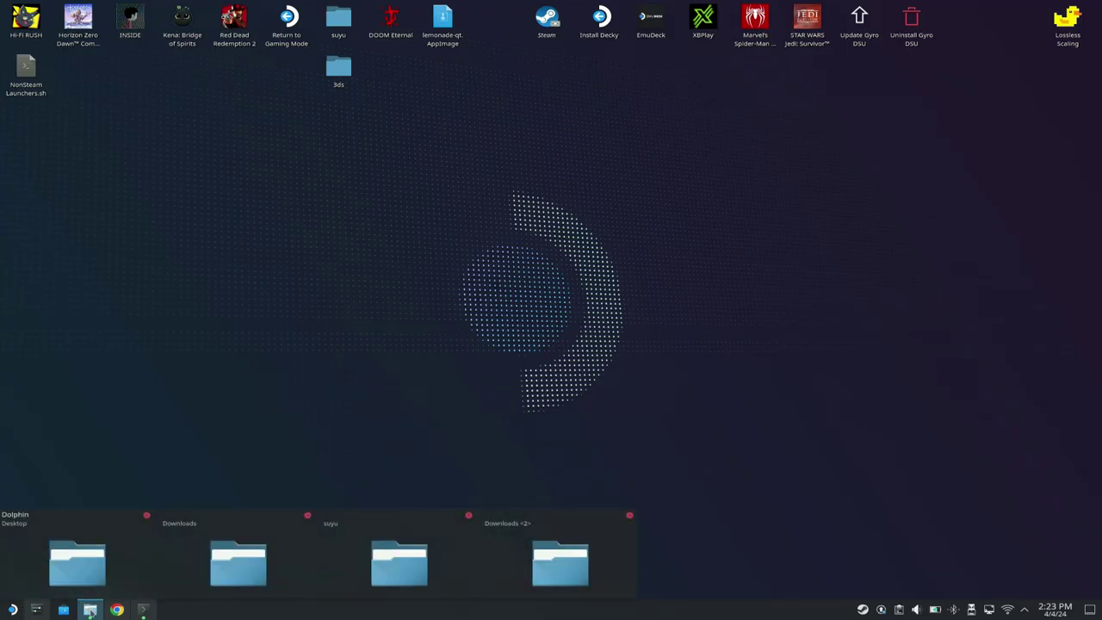
pyautogui.click(560, 565)
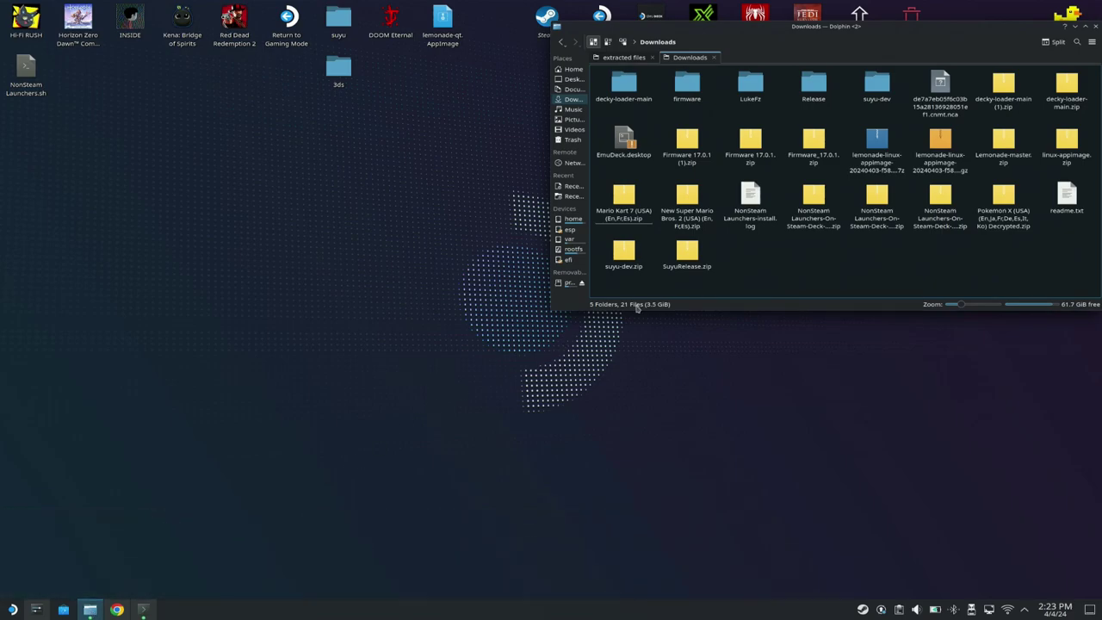
pyautogui.moveTo(637, 310); pyautogui.dragTo(881, 97)
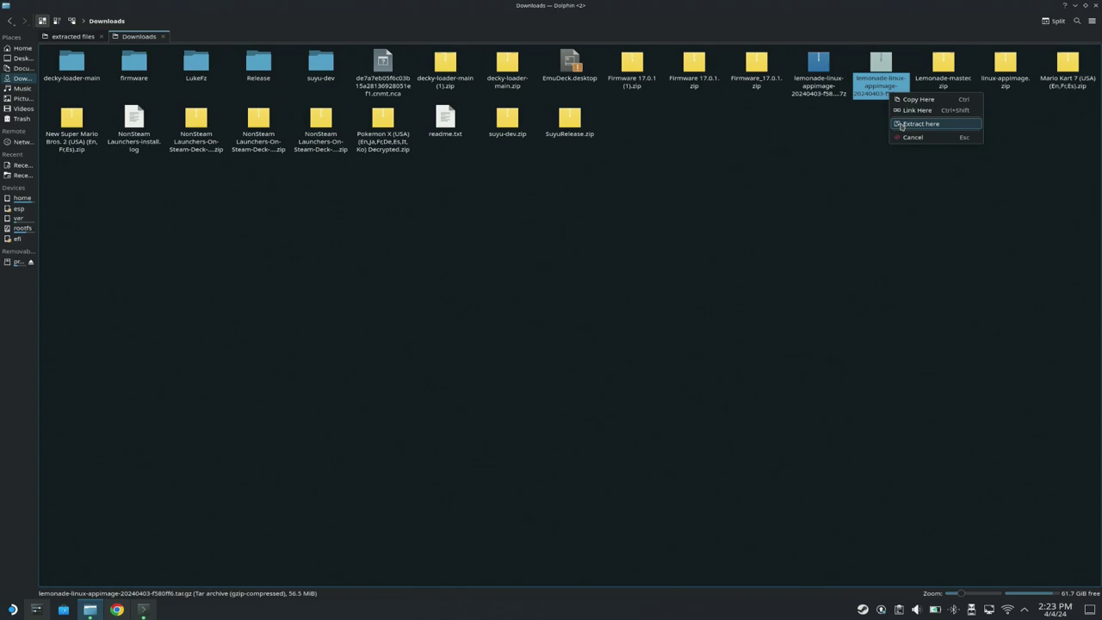
pyautogui.click(867, 125)
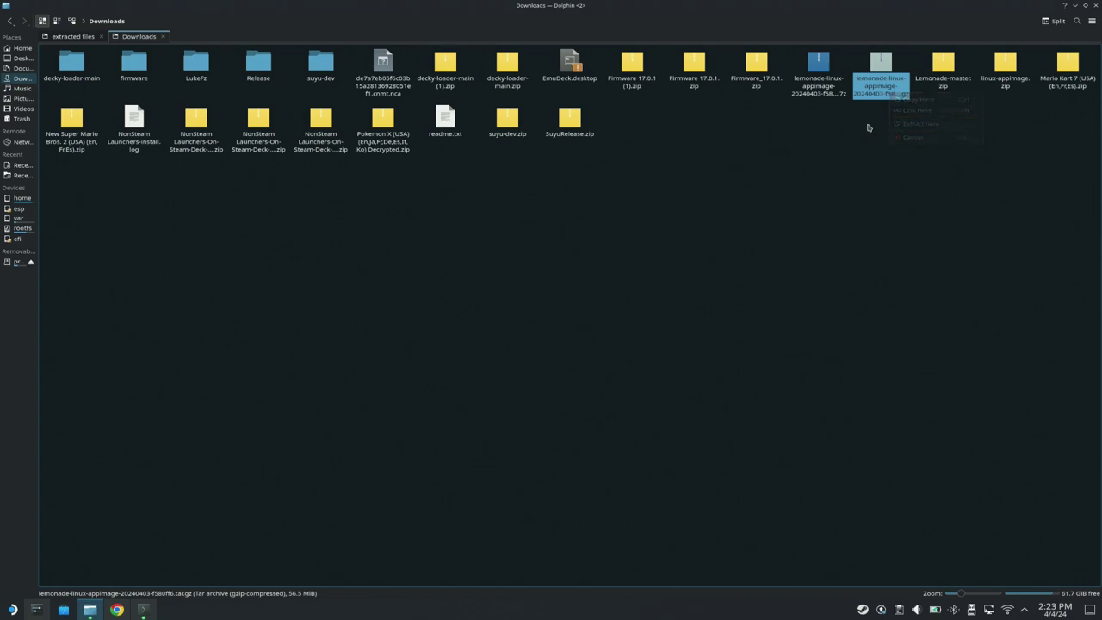
pyautogui.click(839, 89)
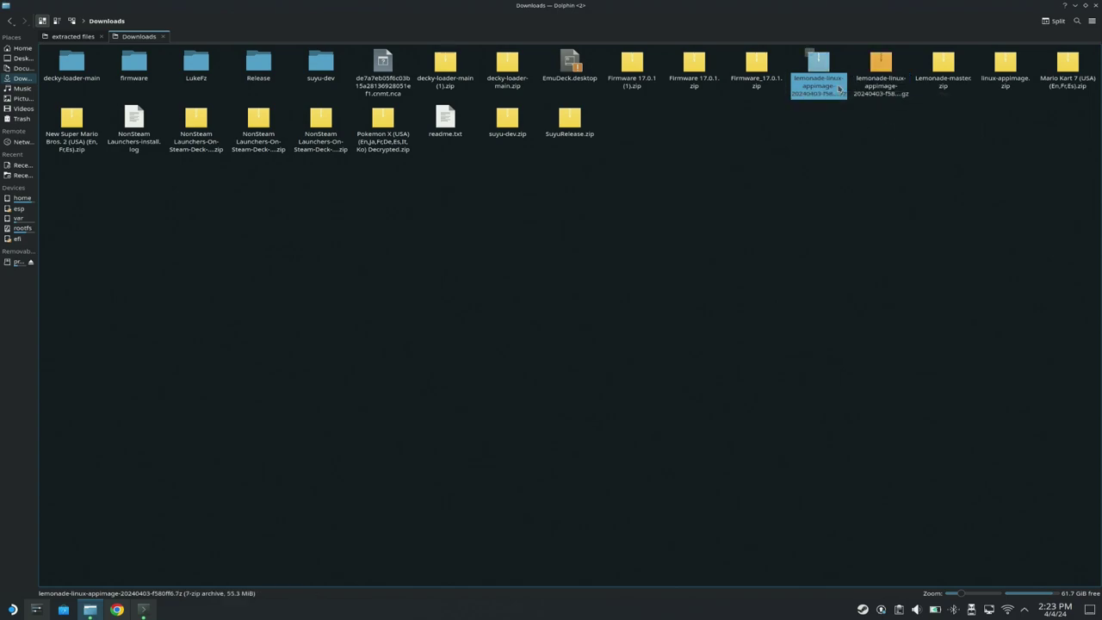
pyautogui.doubleClick(839, 88)
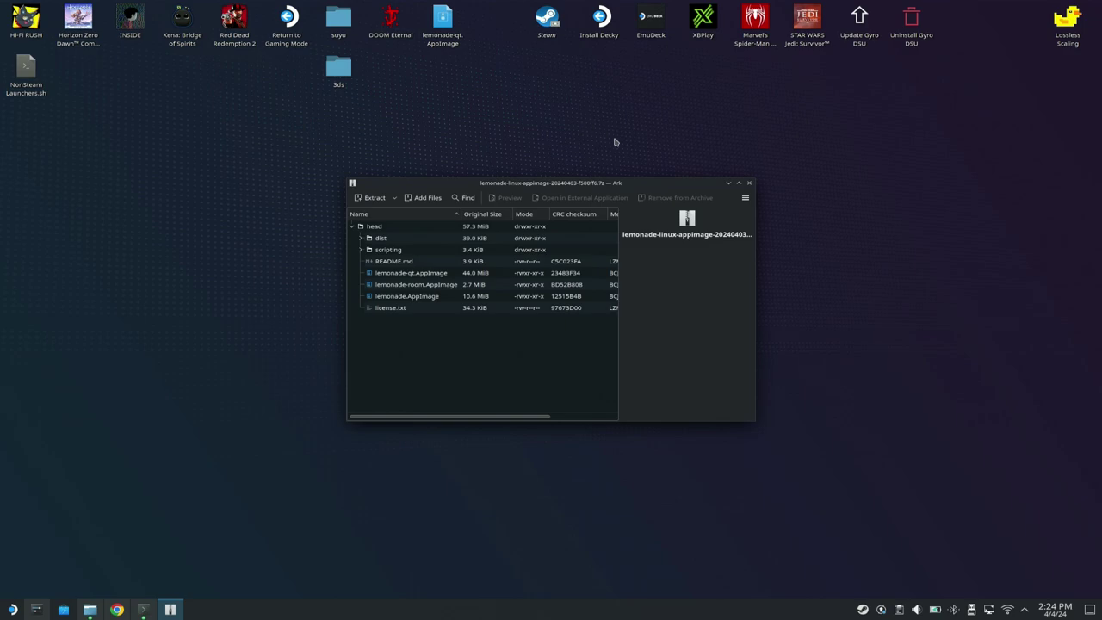
pyautogui.click(728, 183)
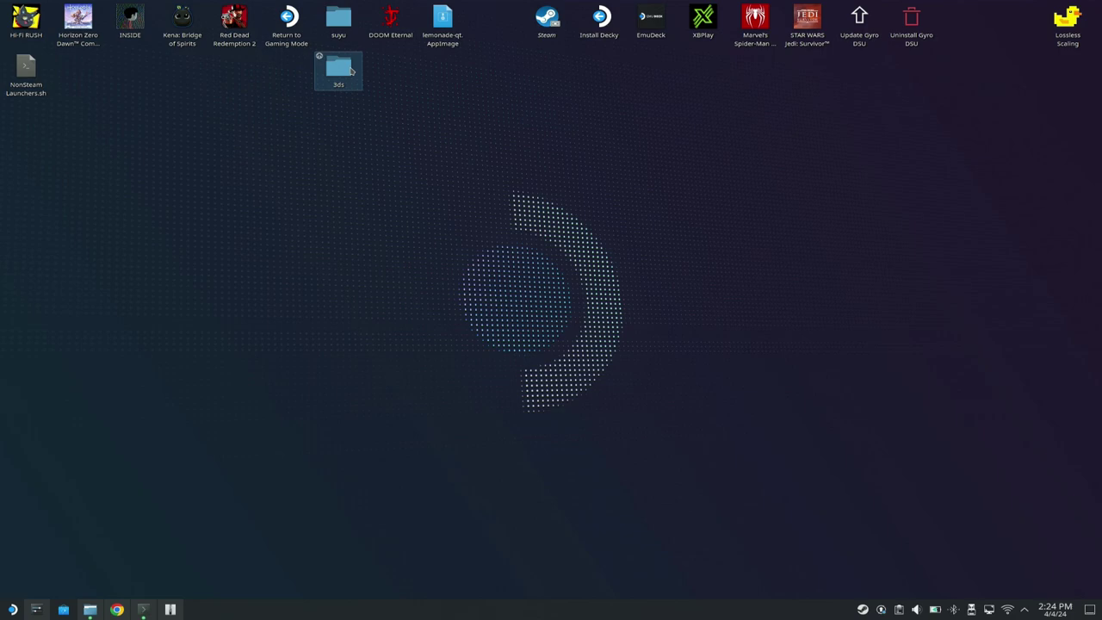
# - Launch lemonade-qt.AppImage from the desktop, choosing to execute the file
pyautogui.click(440, 39)
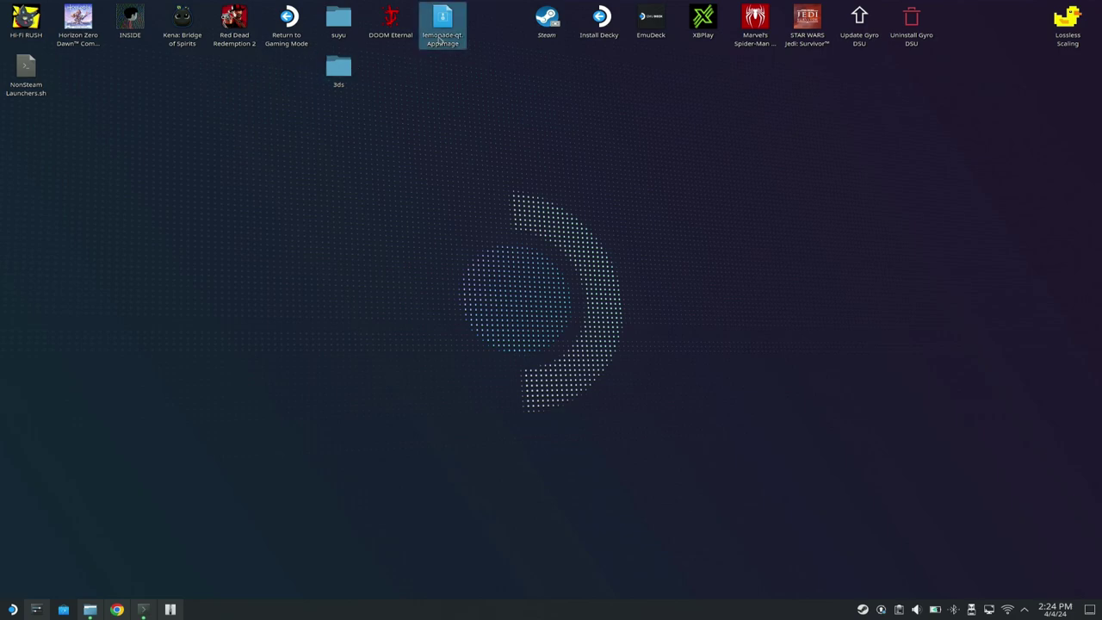
pyautogui.doubleClick(442, 39)
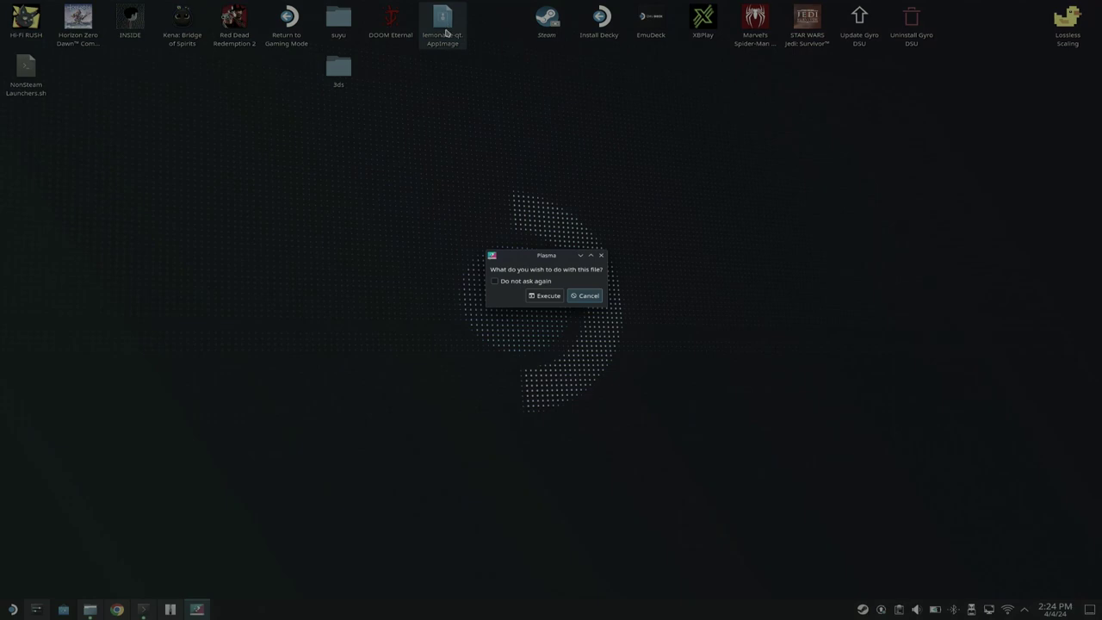
pyautogui.click(542, 295)
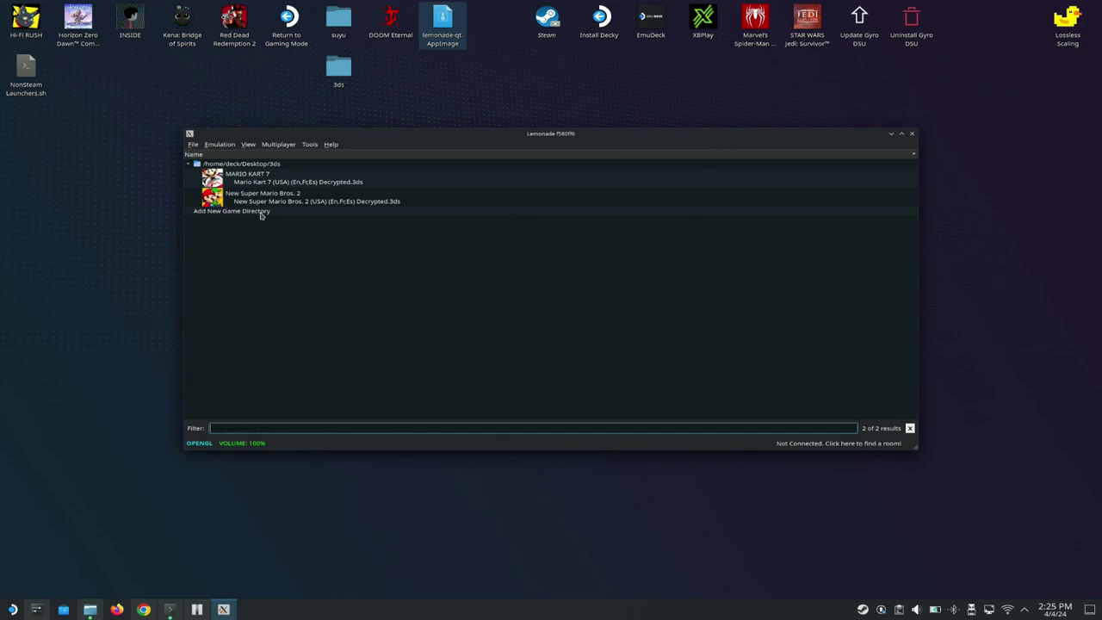
# - Open Lemonade's controls configuration and start automatic mapping of the joystick
pyautogui.click(220, 144)
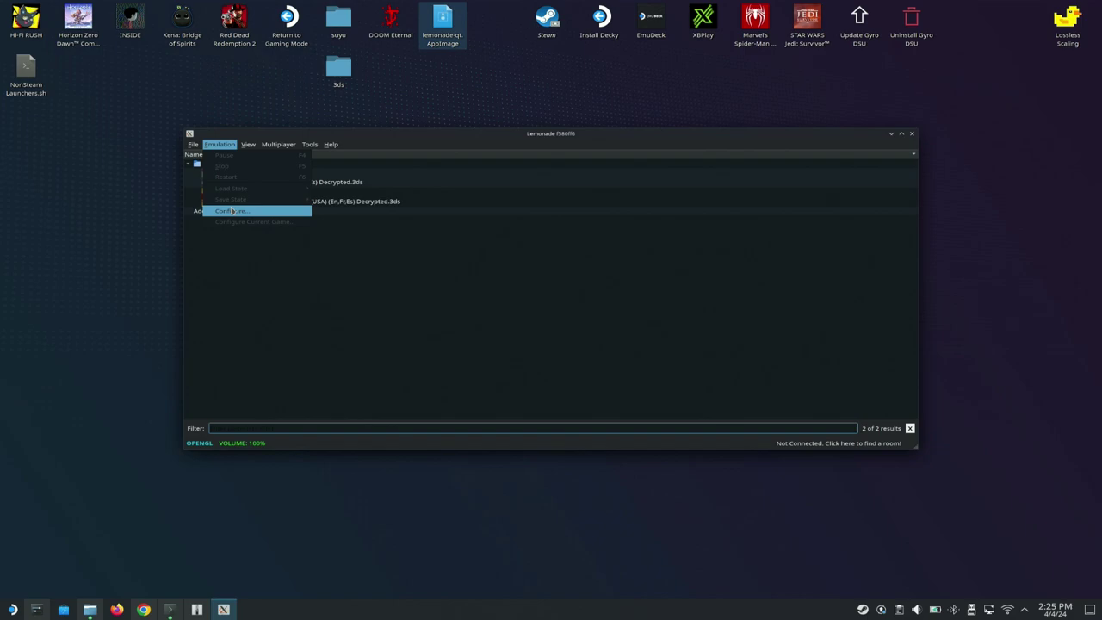
pyautogui.click(230, 212)
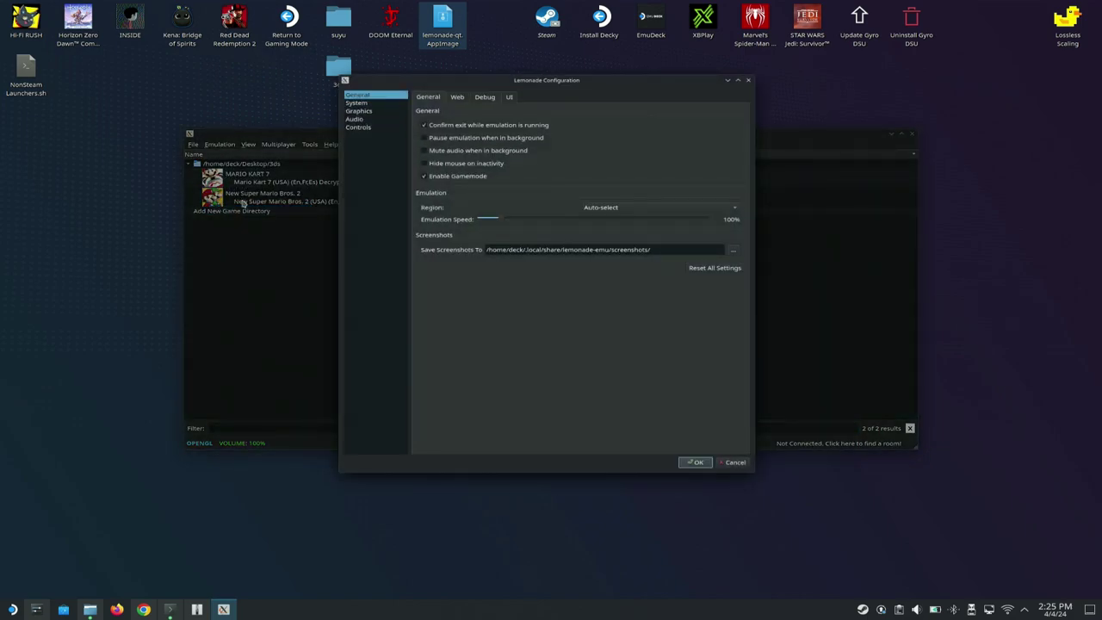
pyautogui.click(357, 127)
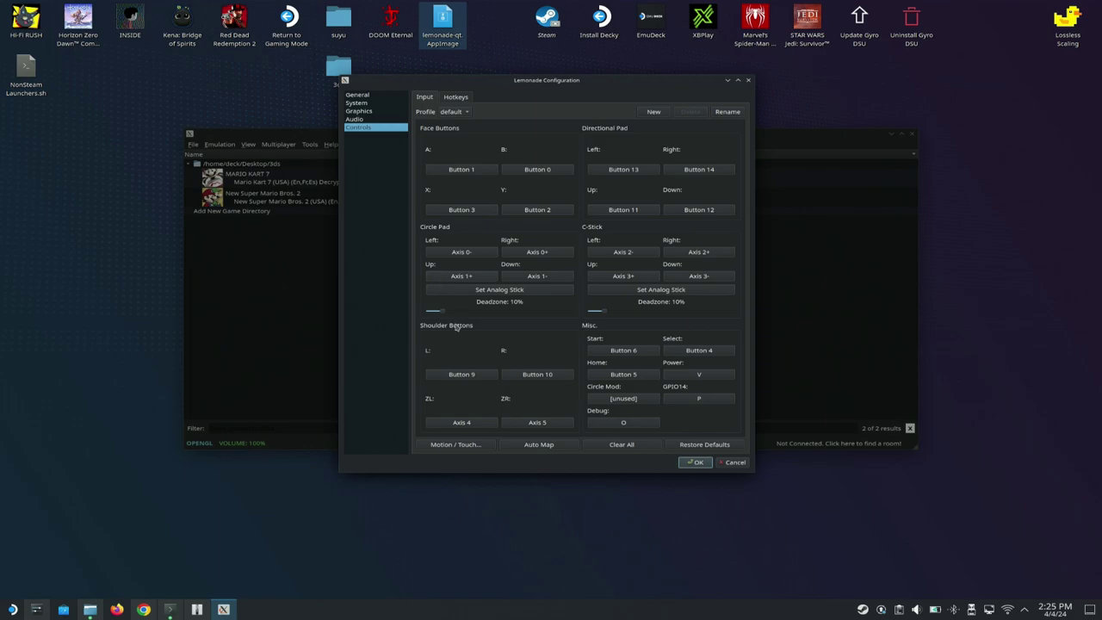
pyautogui.click(528, 447)
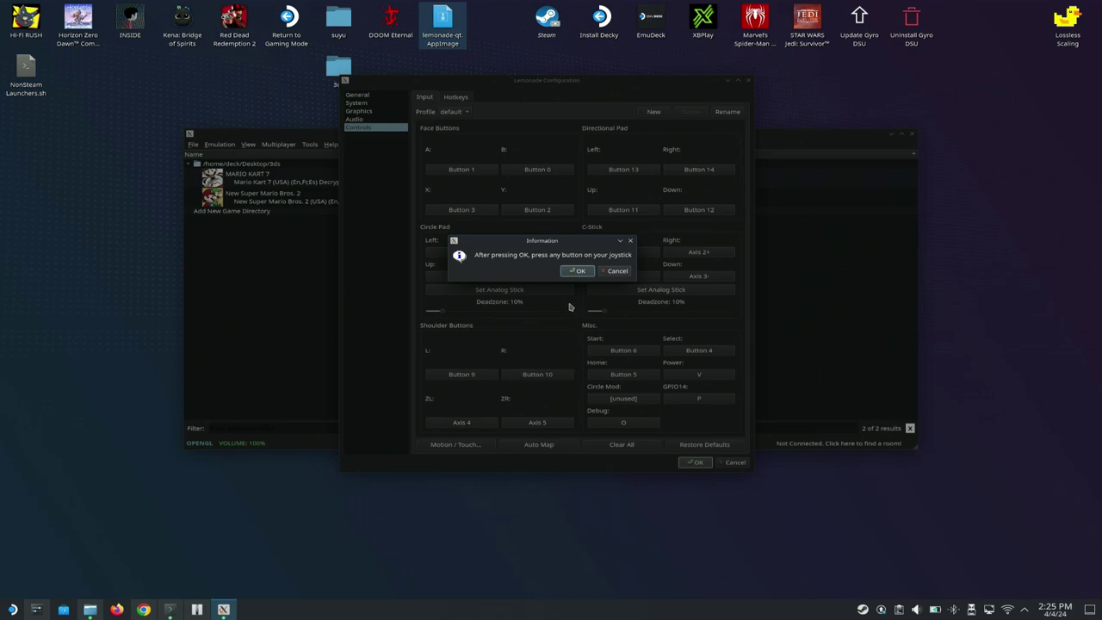
pyautogui.click(579, 272)
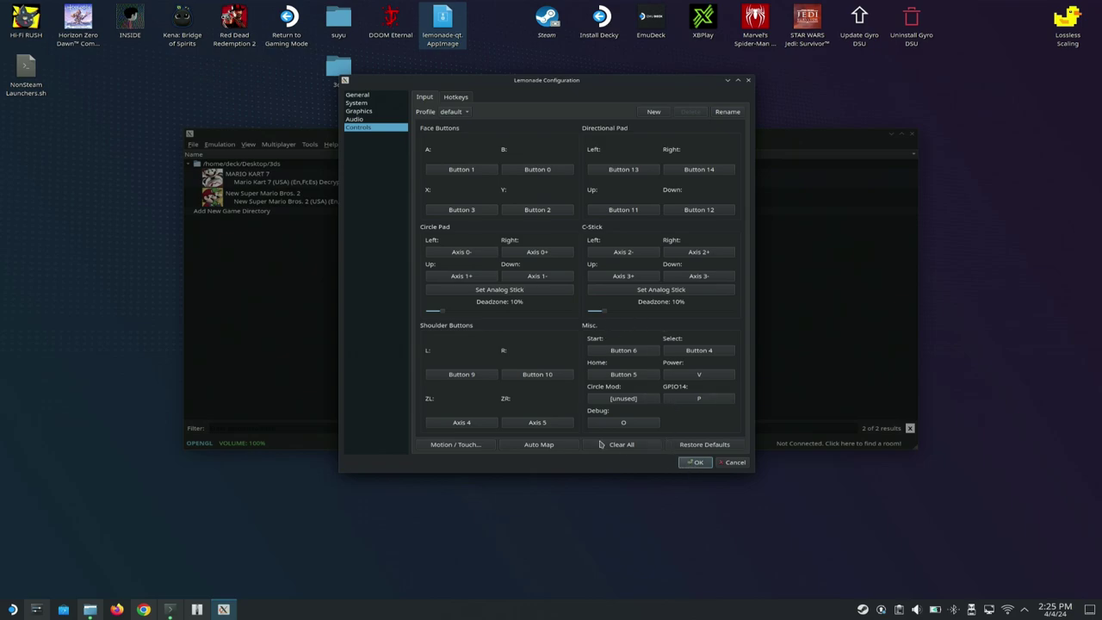
# - Examine the Motion / Touch settings without changing them, and minimize the Lemonade Configuration window
pyautogui.click(472, 446)
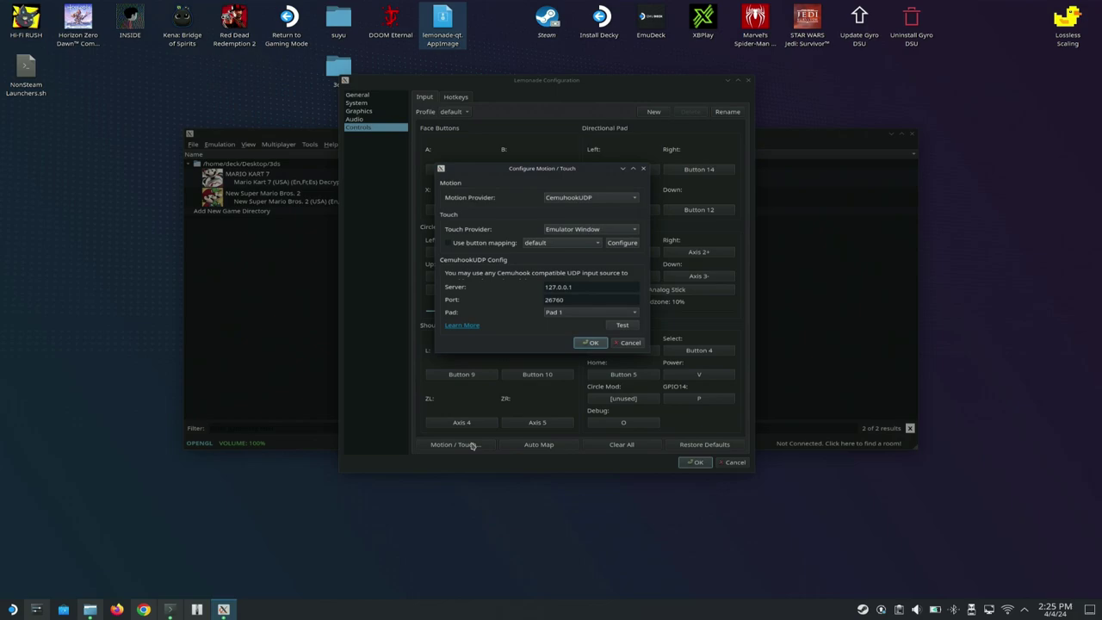
pyautogui.click(630, 343)
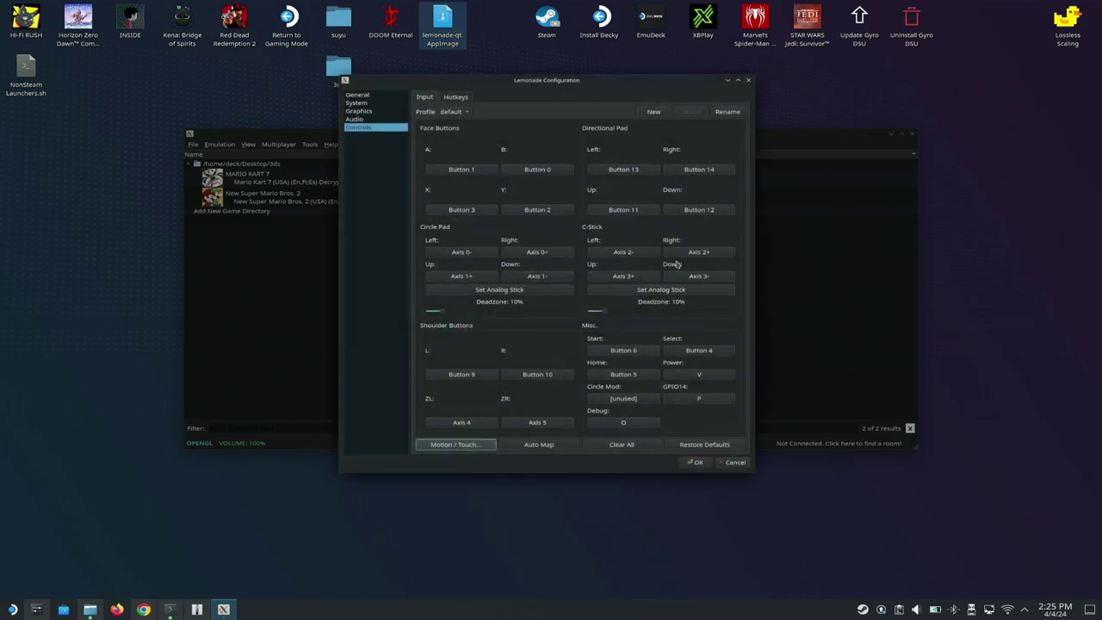
pyautogui.click(728, 81)
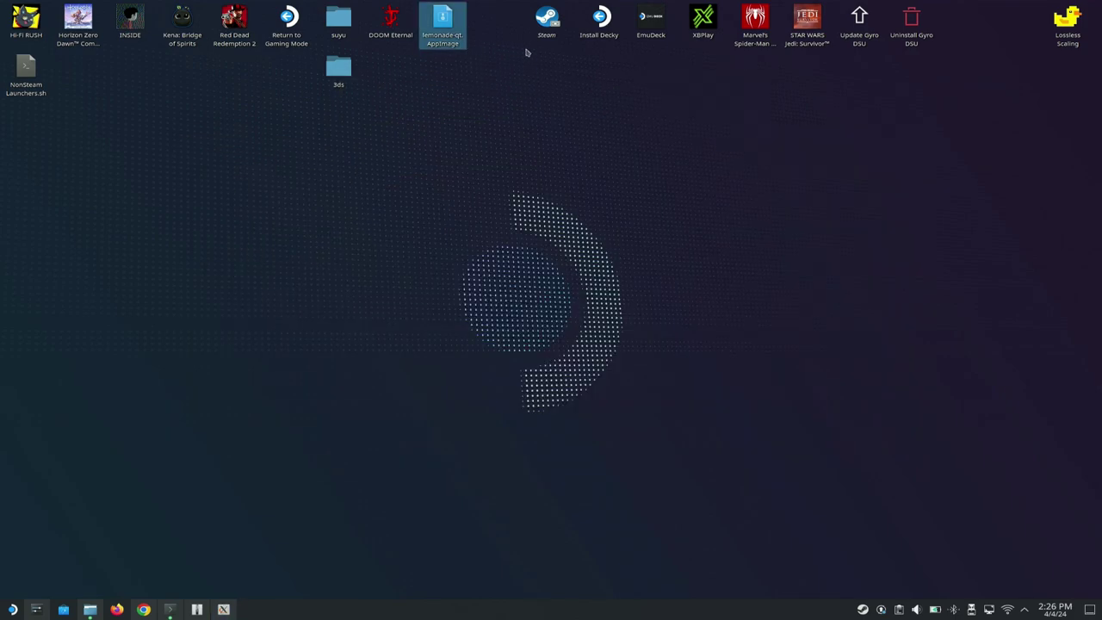
# - Switch to EmuDeck, examine the Gyroscope page for installing SteamDeckGyroDSU, and close EmuDeck
pyautogui.click(648, 25)
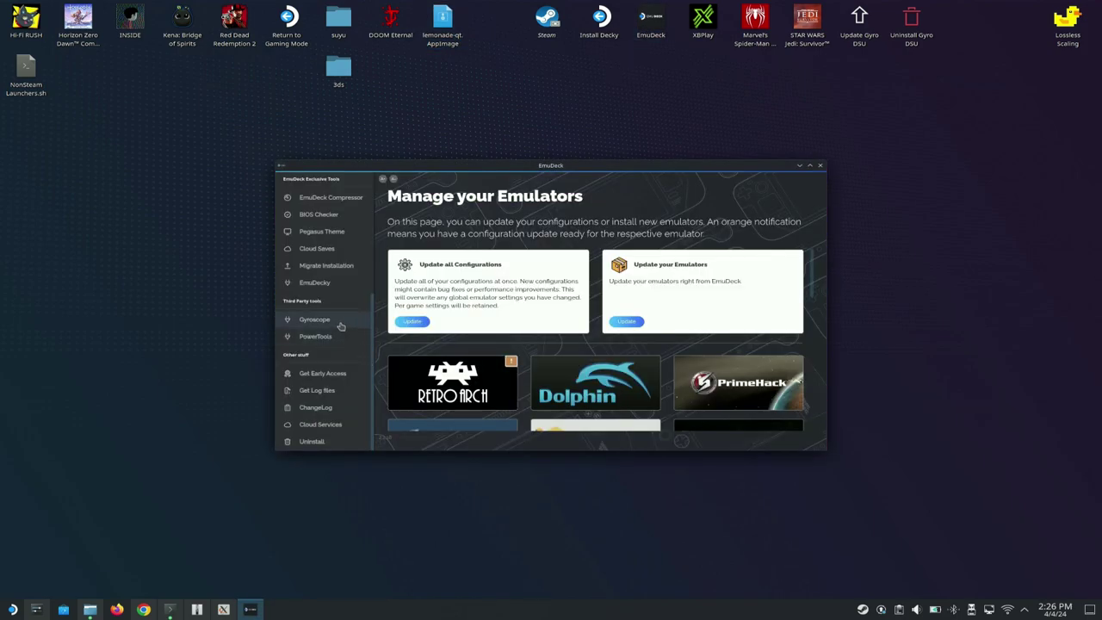
pyautogui.click(341, 327)
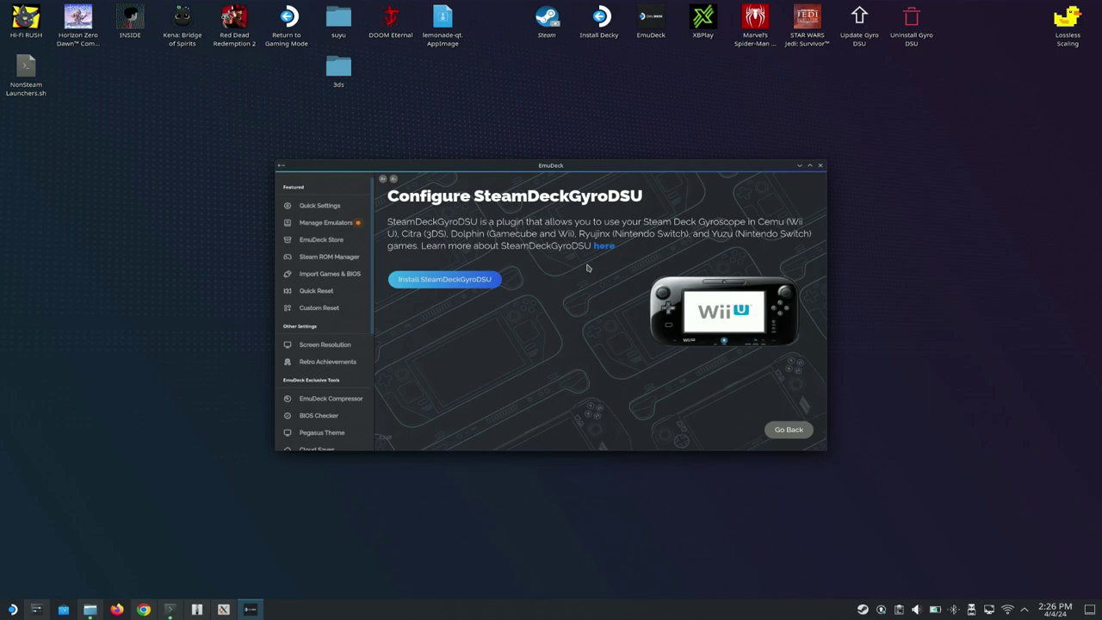
pyautogui.click(820, 167)
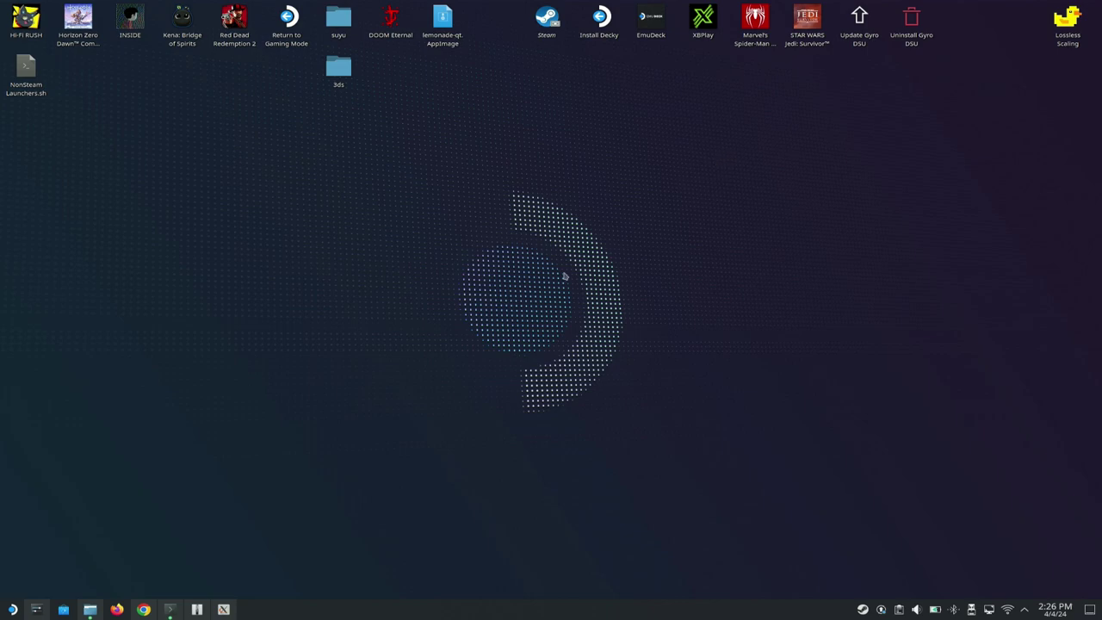
# - Return to Lemonade, select CemuhookUDP as the motion provider, and save the motion and controls configuration
pyautogui.click(223, 610)
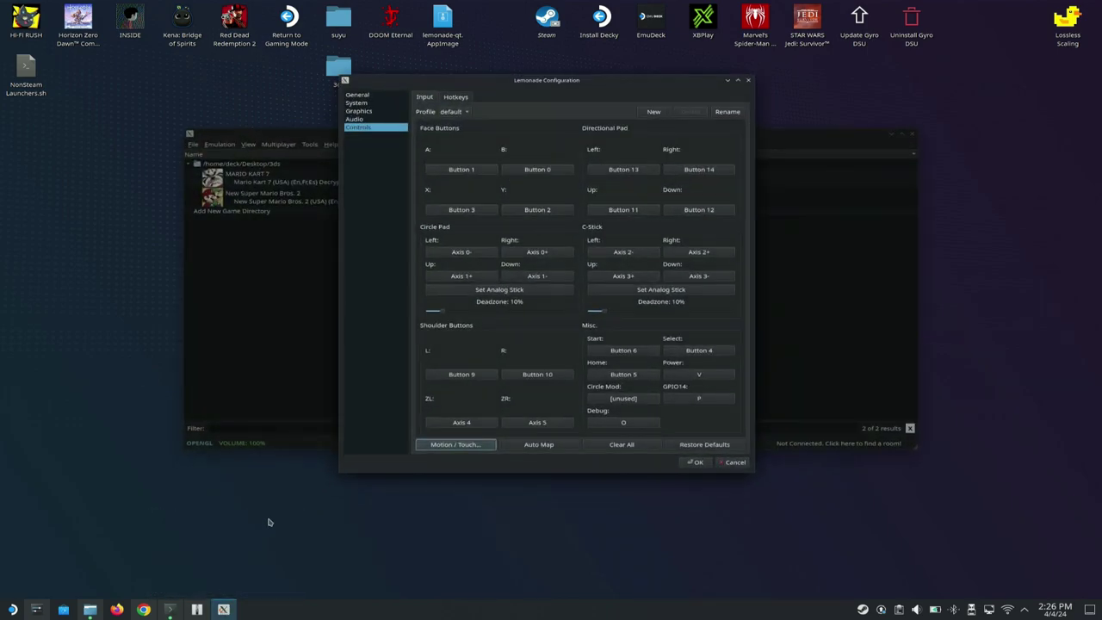
pyautogui.click(424, 449)
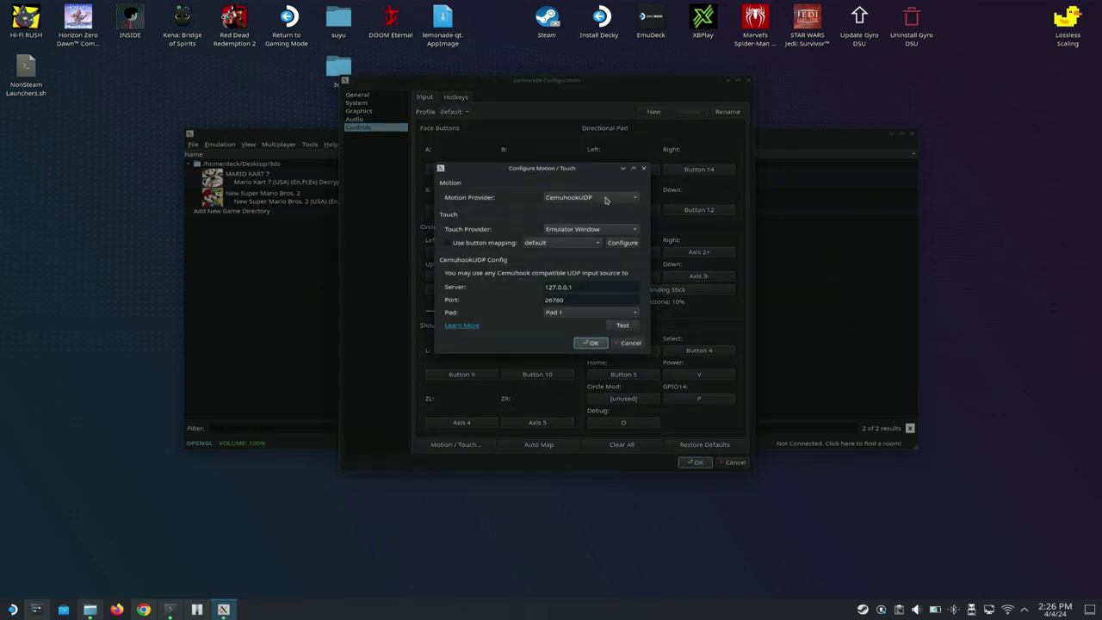
pyautogui.click(606, 199)
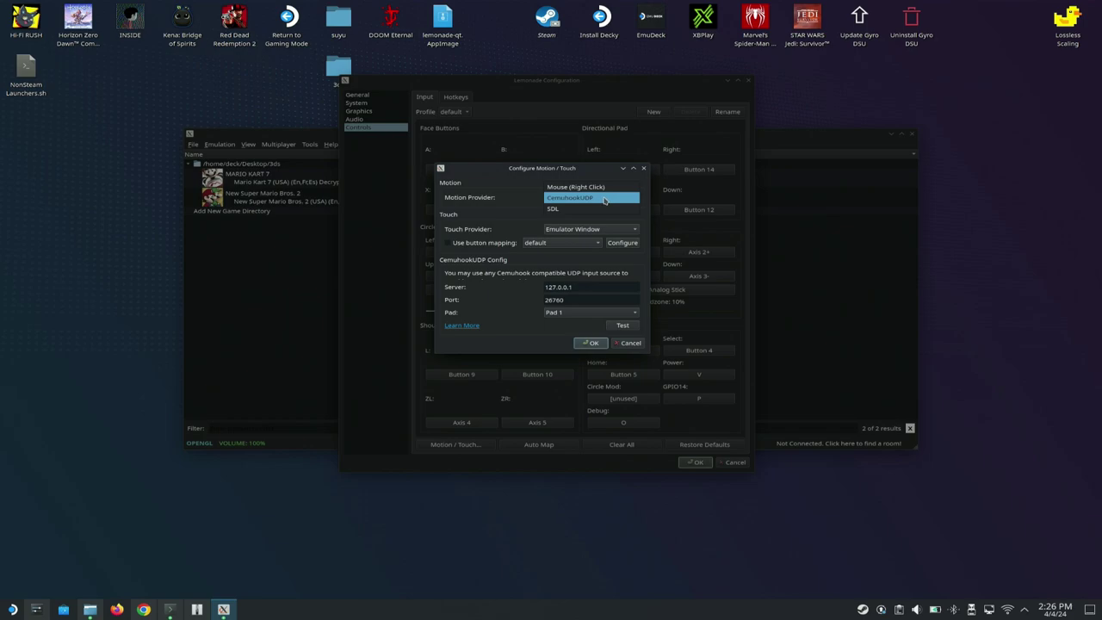
pyautogui.click(605, 200)
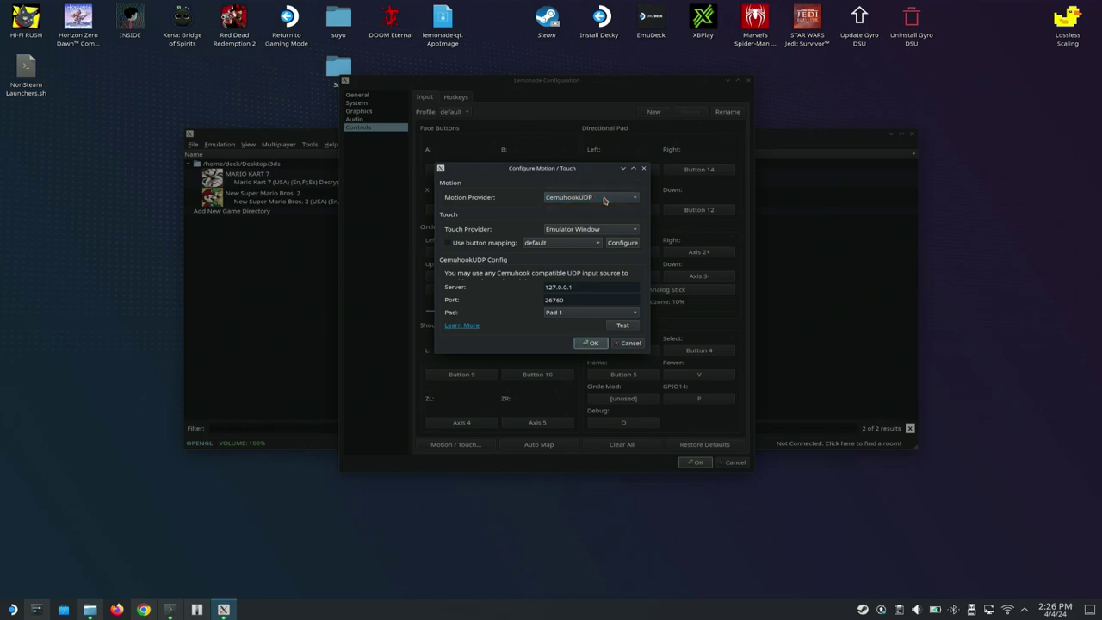
pyautogui.click(593, 344)
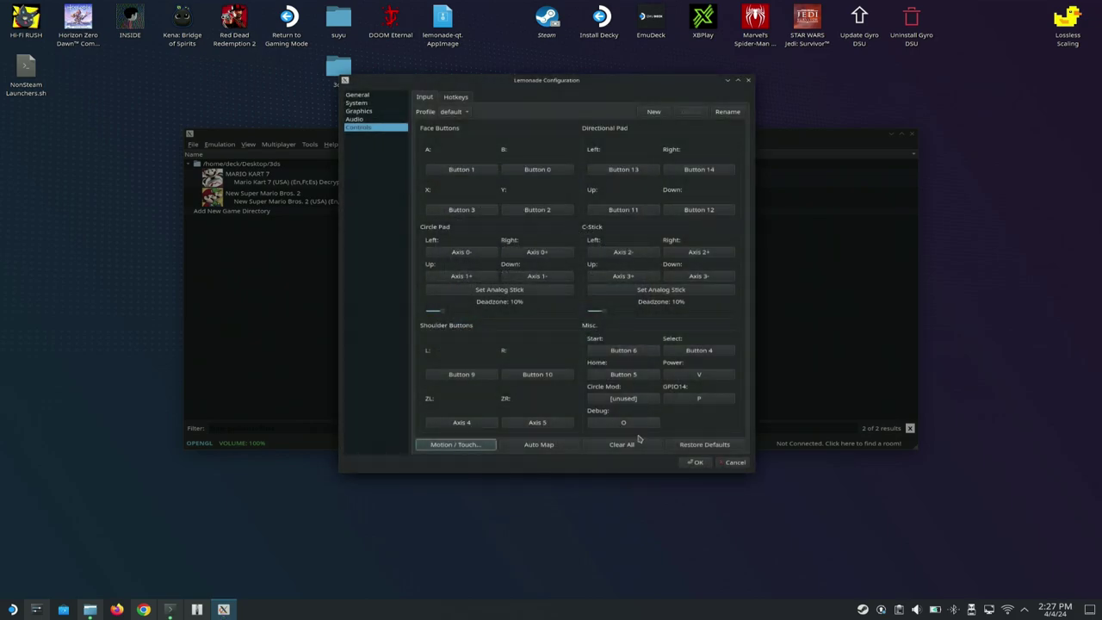
pyautogui.click(695, 464)
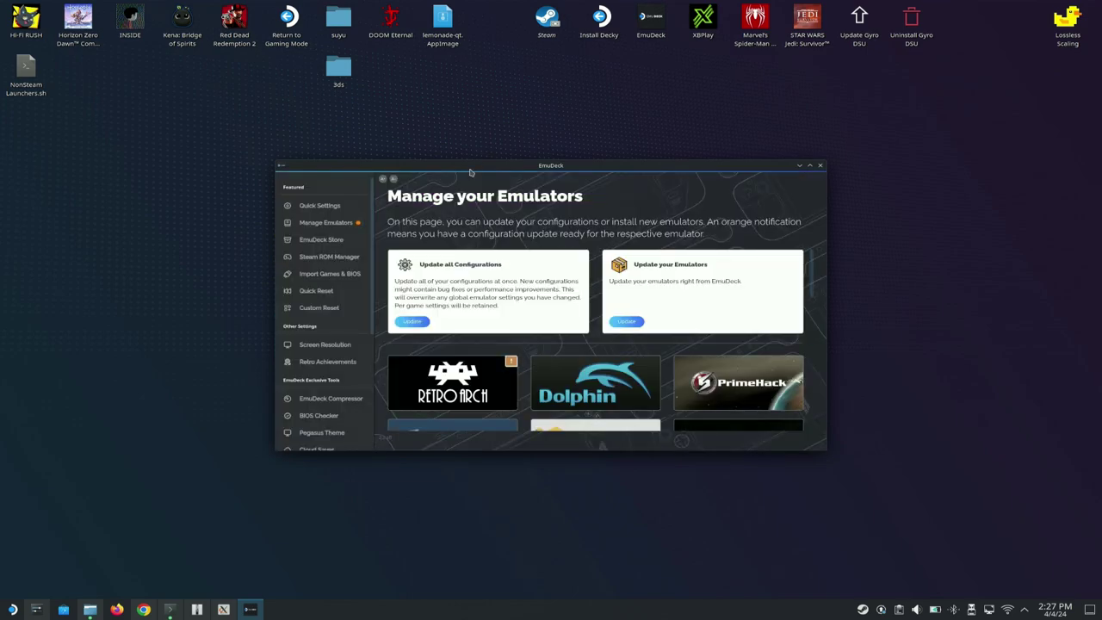
# - Launch Steam ROM Manager from EmuDeck, allowing Steam to exit, and set its theme to Classic
pyautogui.click(343, 260)
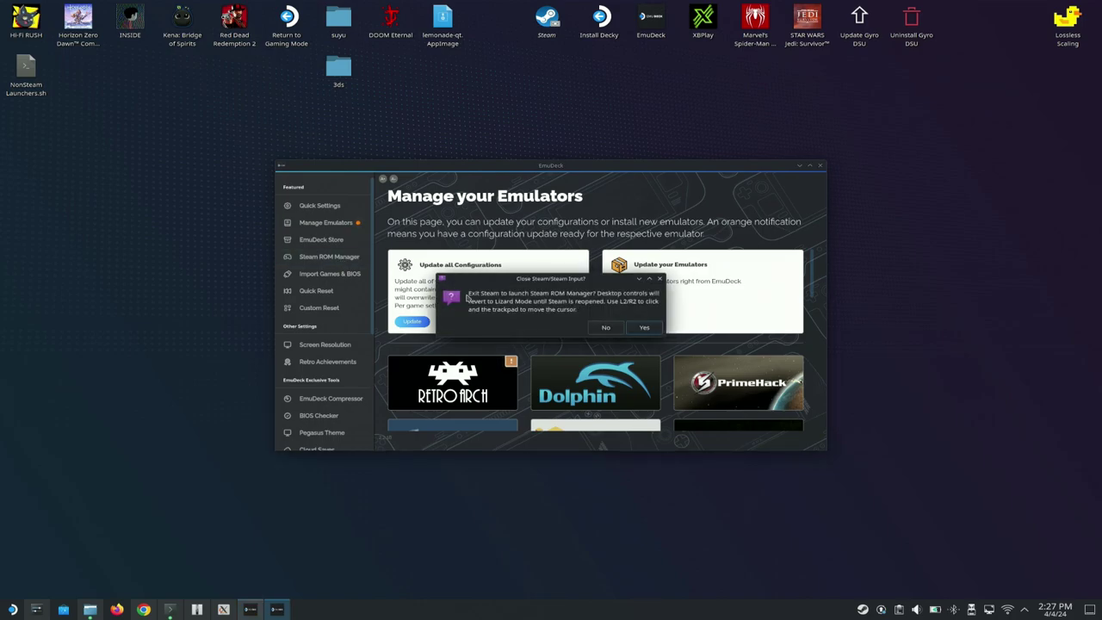
pyautogui.click(641, 328)
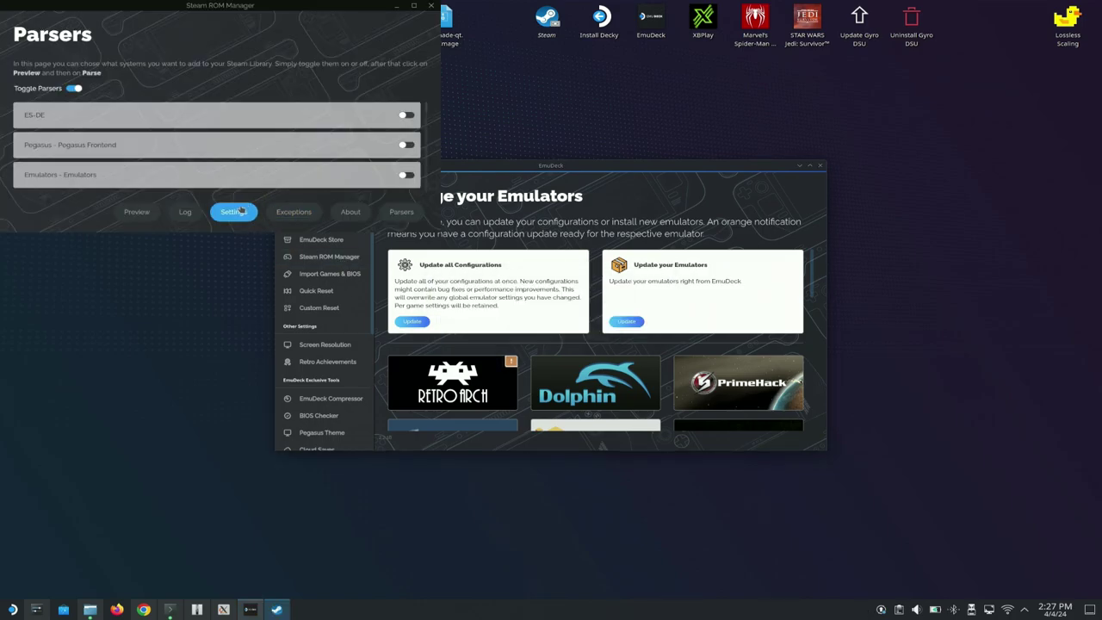
pyautogui.click(240, 213)
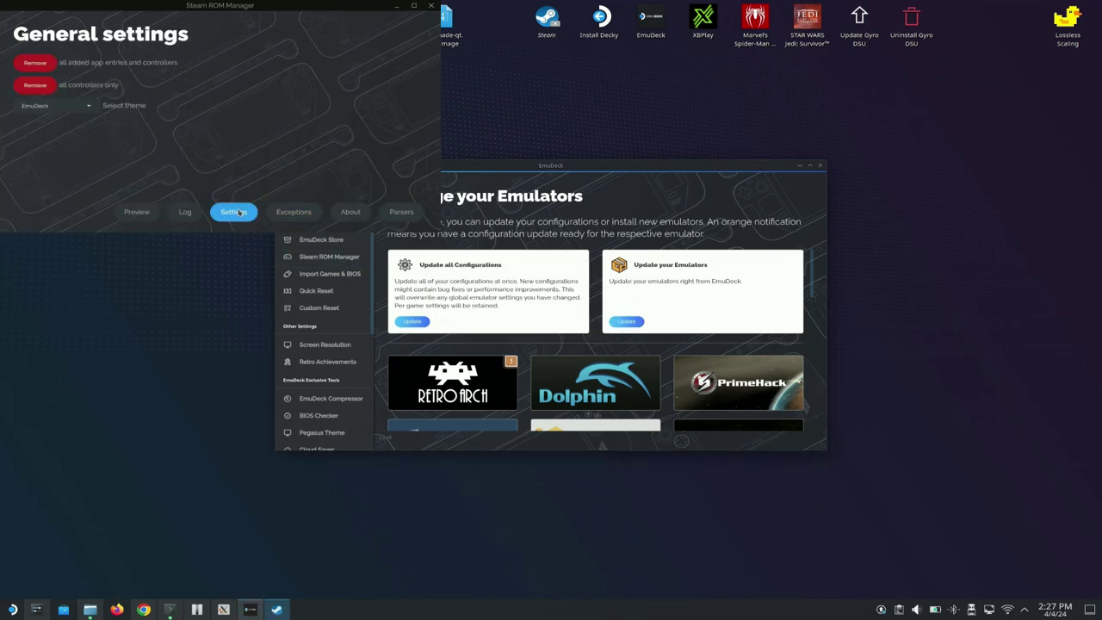
pyautogui.click(79, 107)
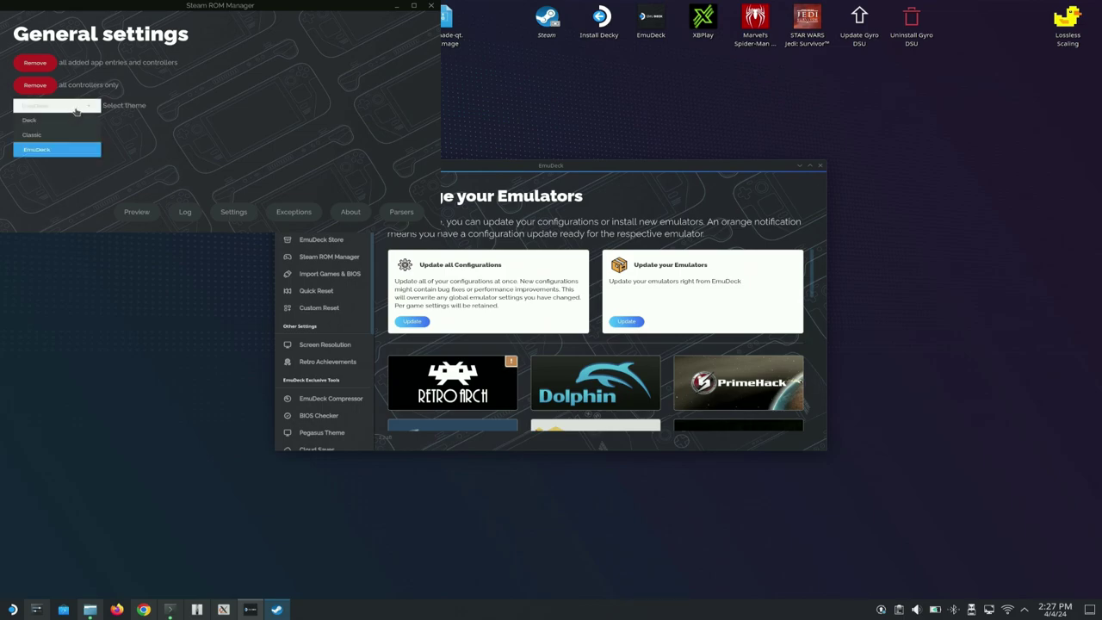
pyautogui.click(70, 134)
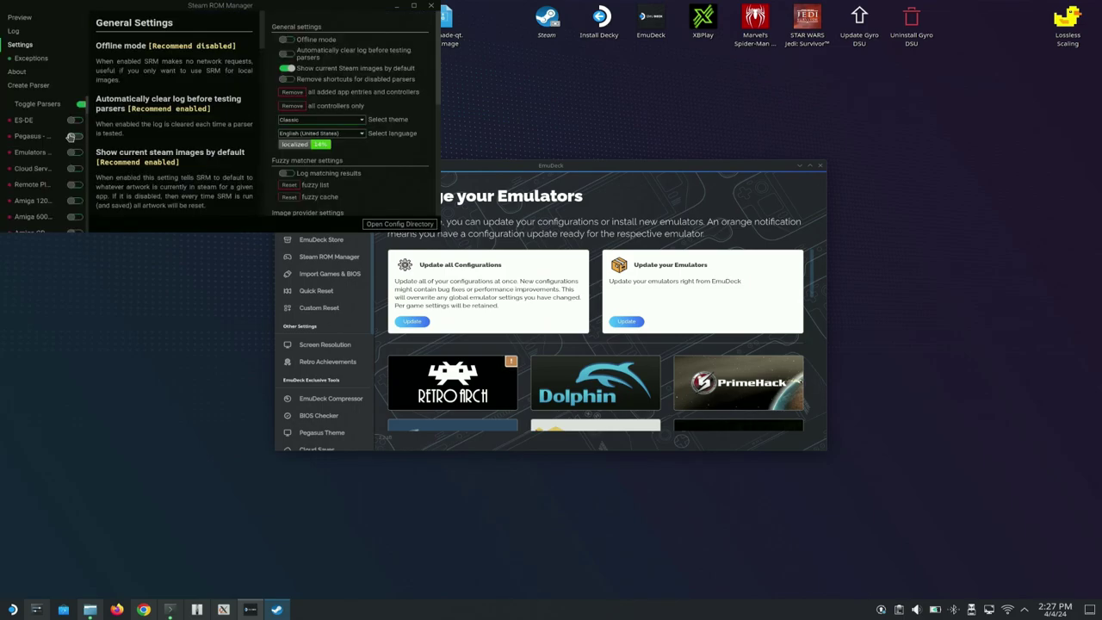
# - Open the Nintendo 3DS - Citra parser and set its ROMs directory to /home/deck/Desktop/3ds
pyautogui.click(61, 87)
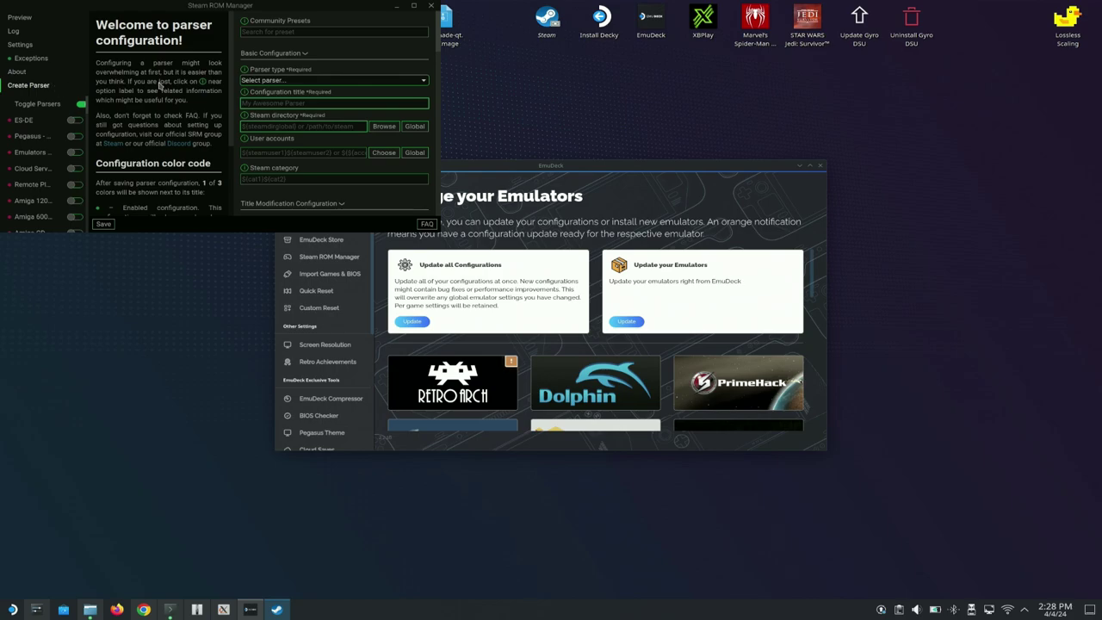
pyautogui.moveTo(86, 112); pyautogui.dragTo(83, 238)
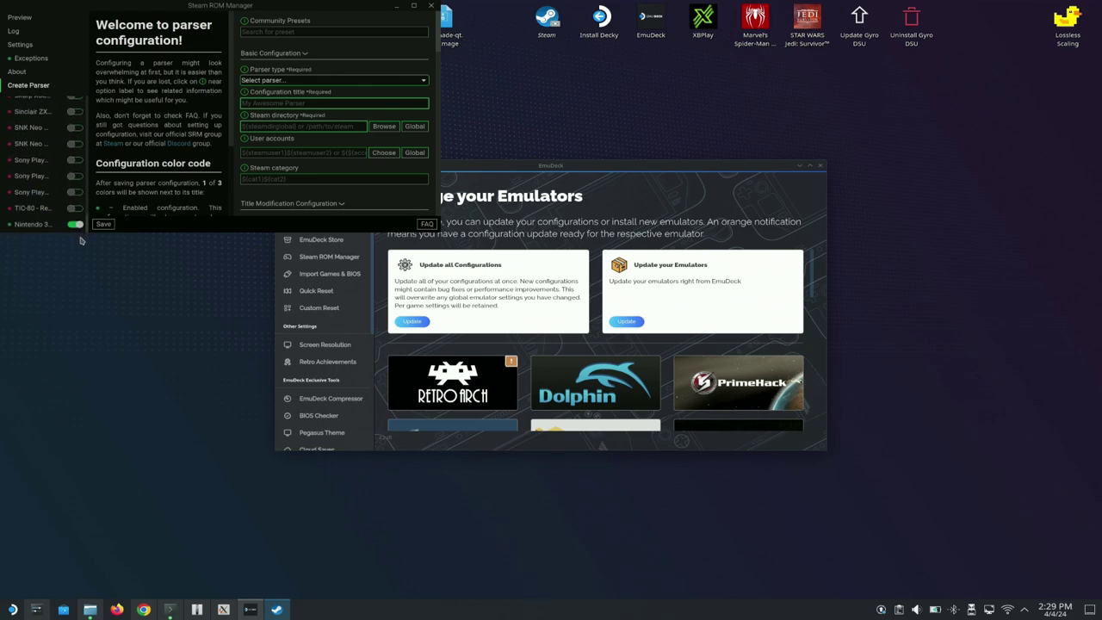
pyautogui.click(49, 226)
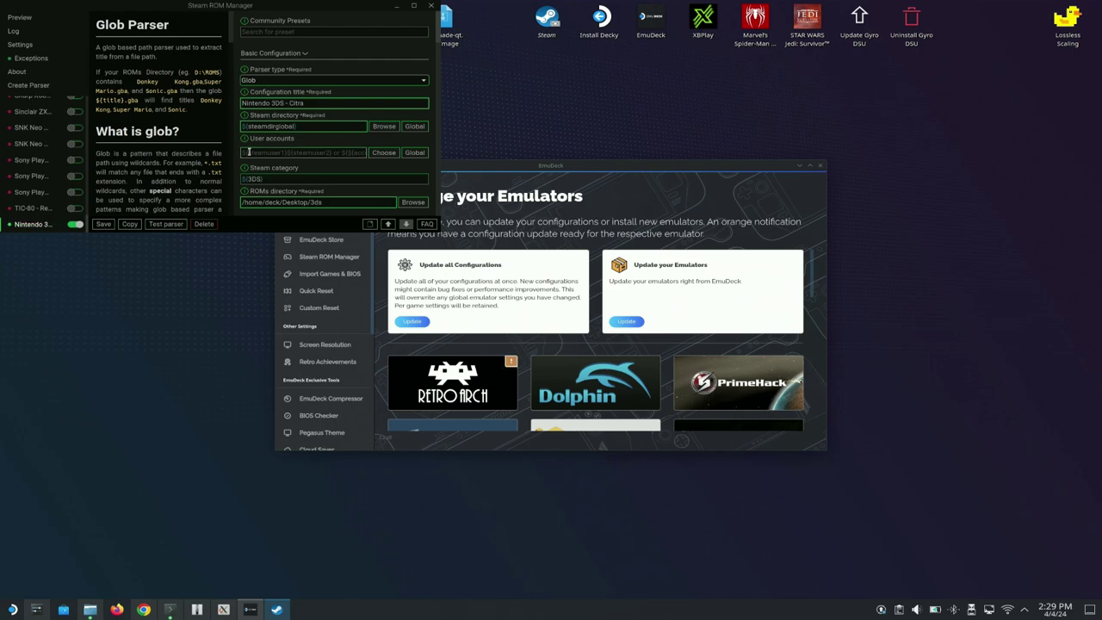
pyautogui.scroll(-3, 422, 57)
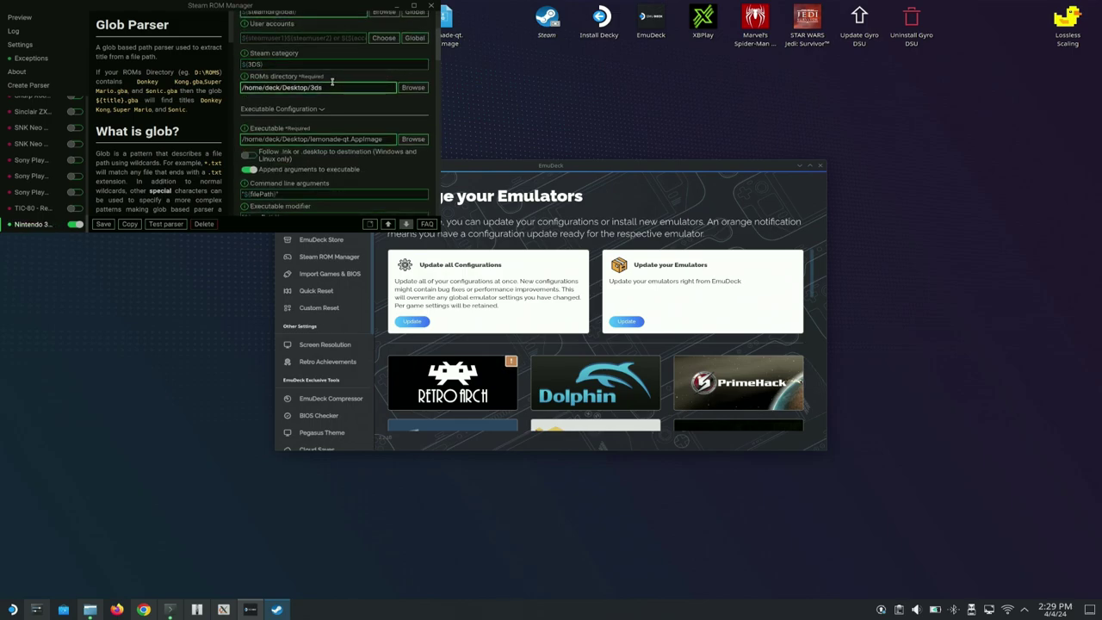
pyautogui.click(412, 87)
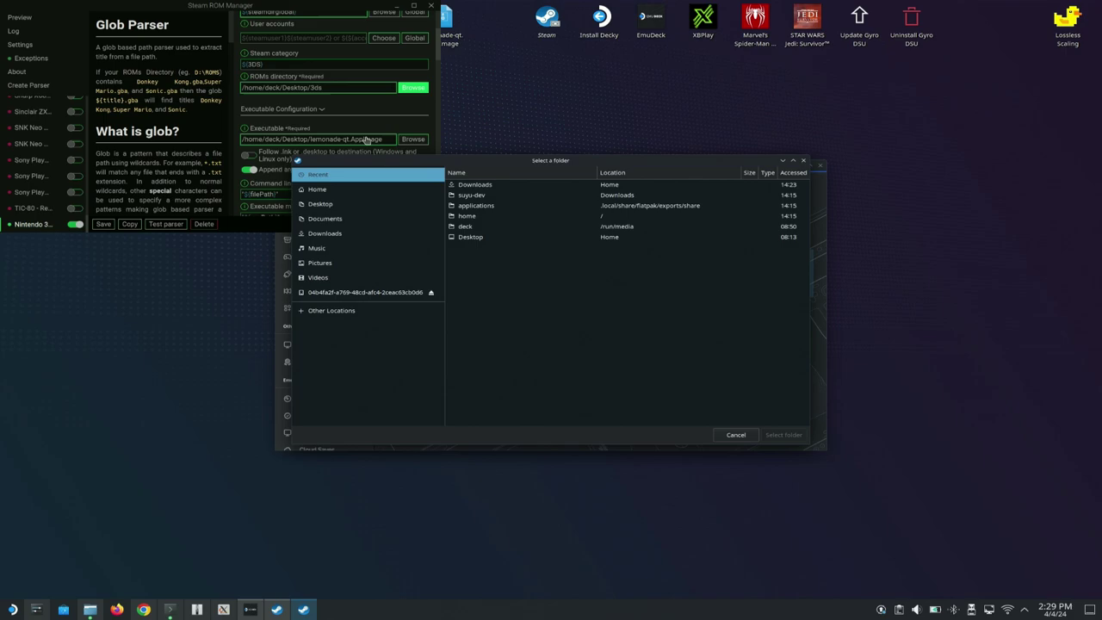
pyautogui.click(359, 206)
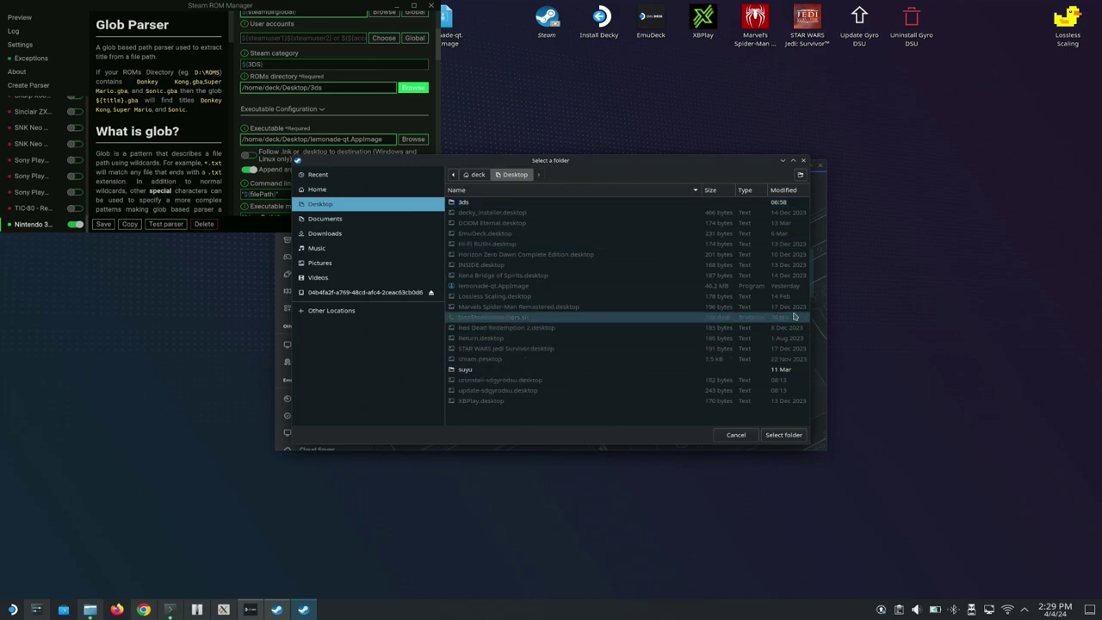
pyautogui.click(783, 435)
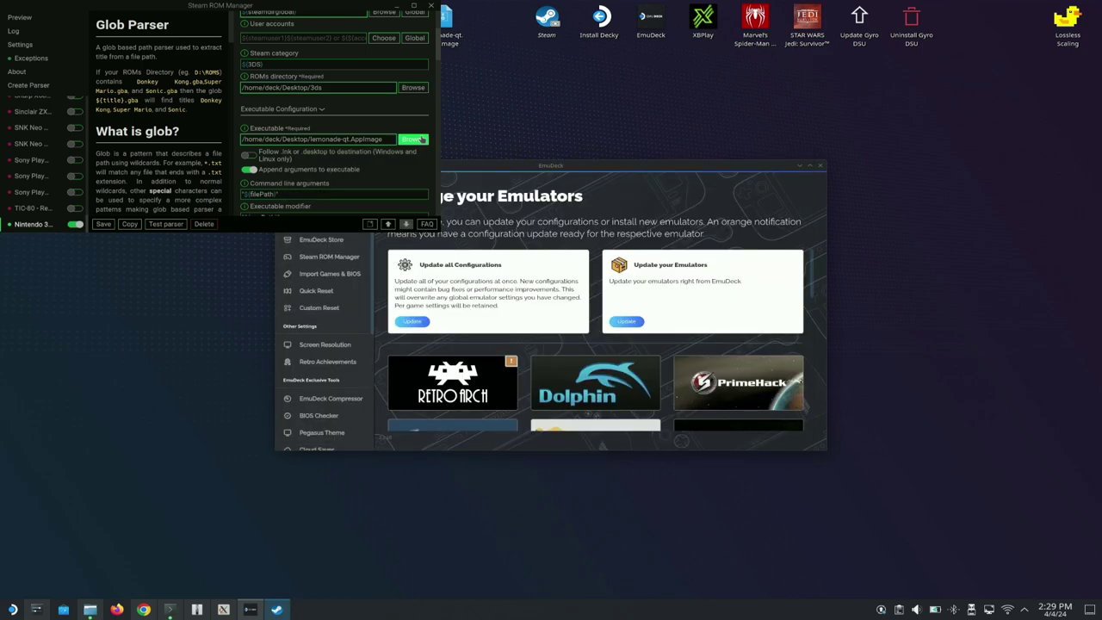
# - Set the parser's executable to lemonade-qt.AppImage from the Desktop and save the parser
pyautogui.click(420, 139)
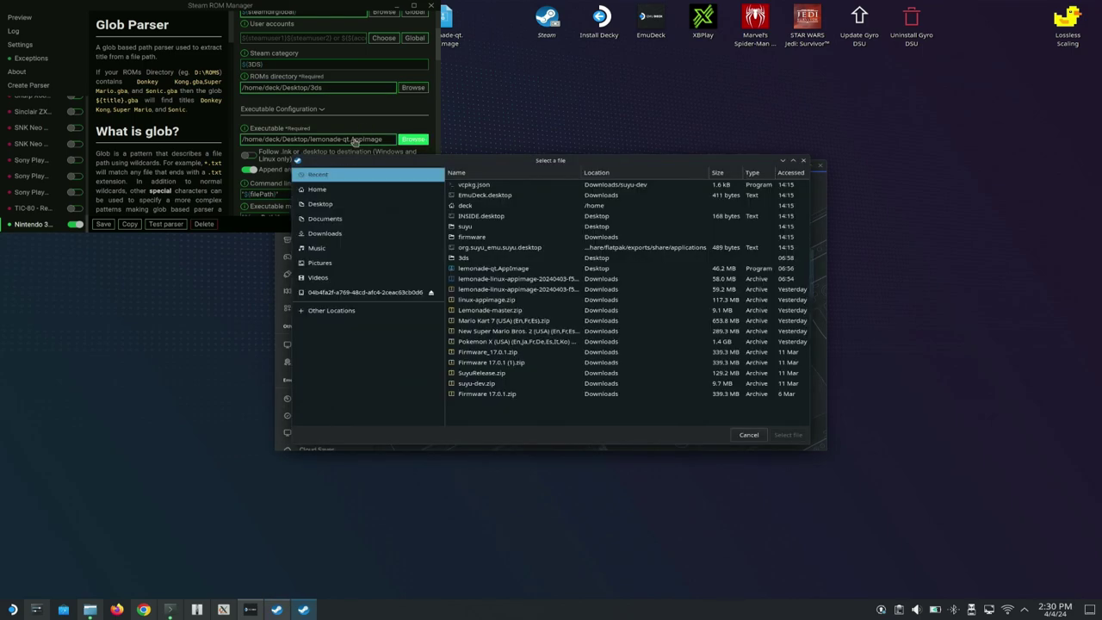
pyautogui.click(356, 150)
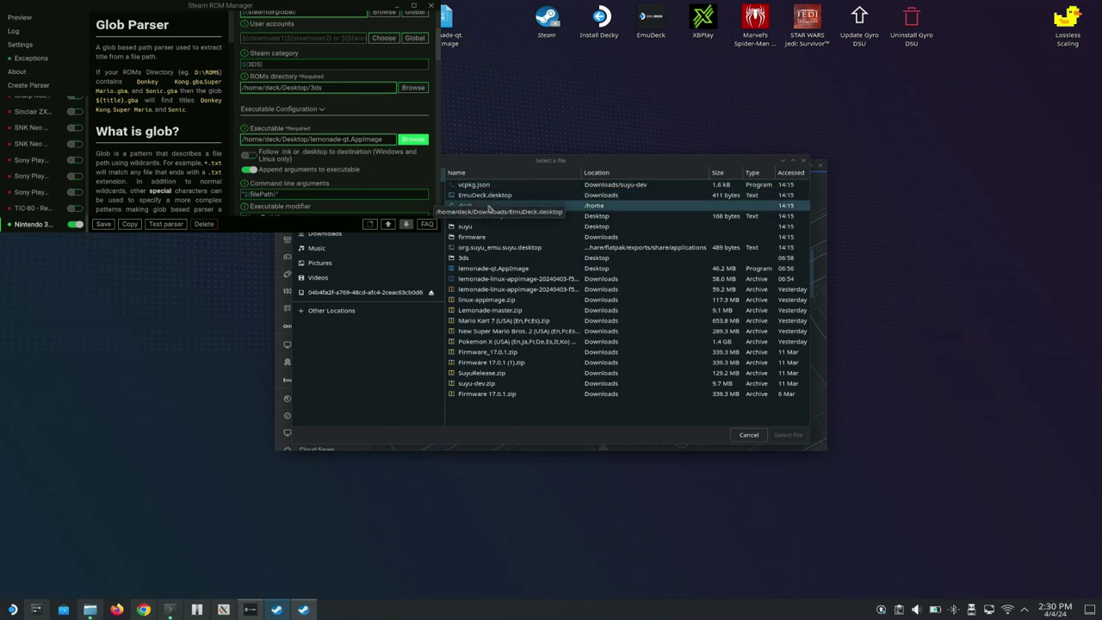
pyautogui.click(493, 270)
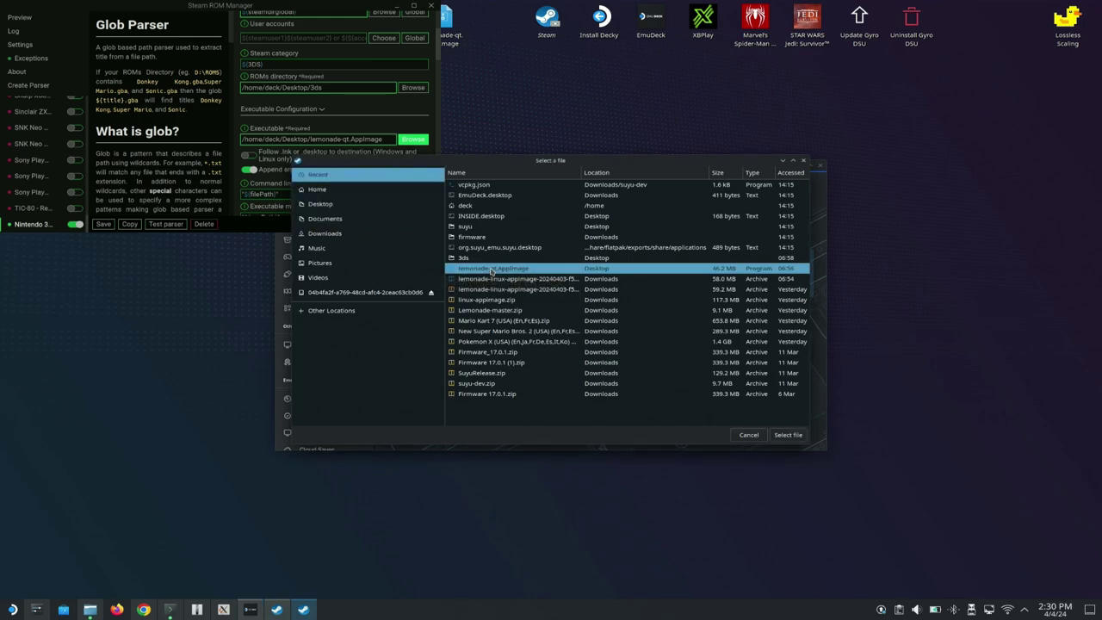
pyautogui.click(779, 438)
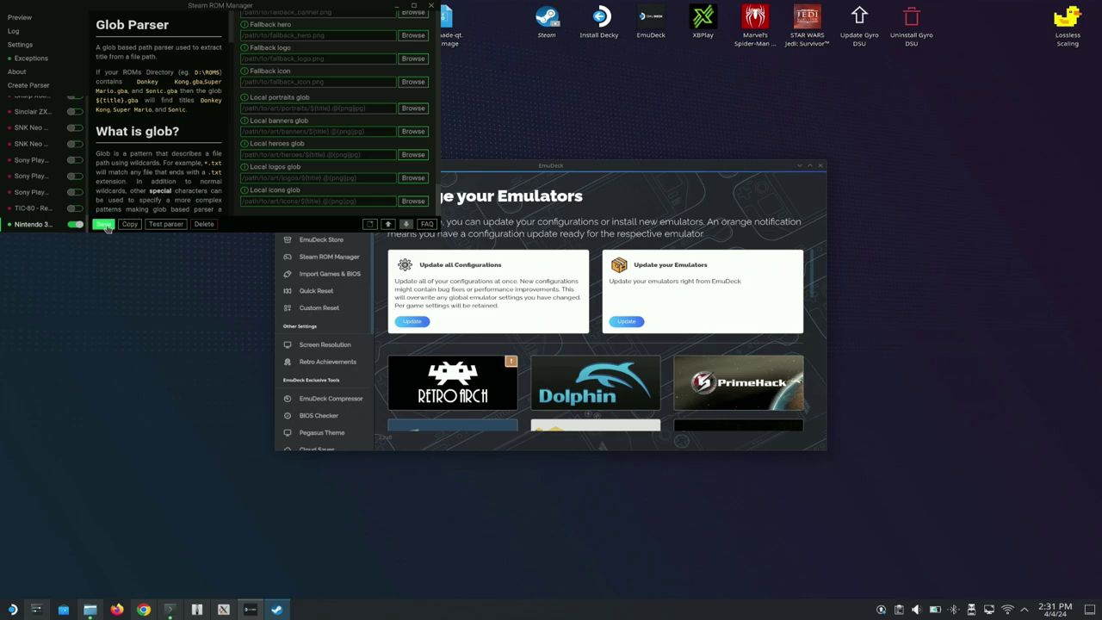
# - Set the Steam ROM Manager theme back to EmuDeck
pyautogui.click(23, 45)
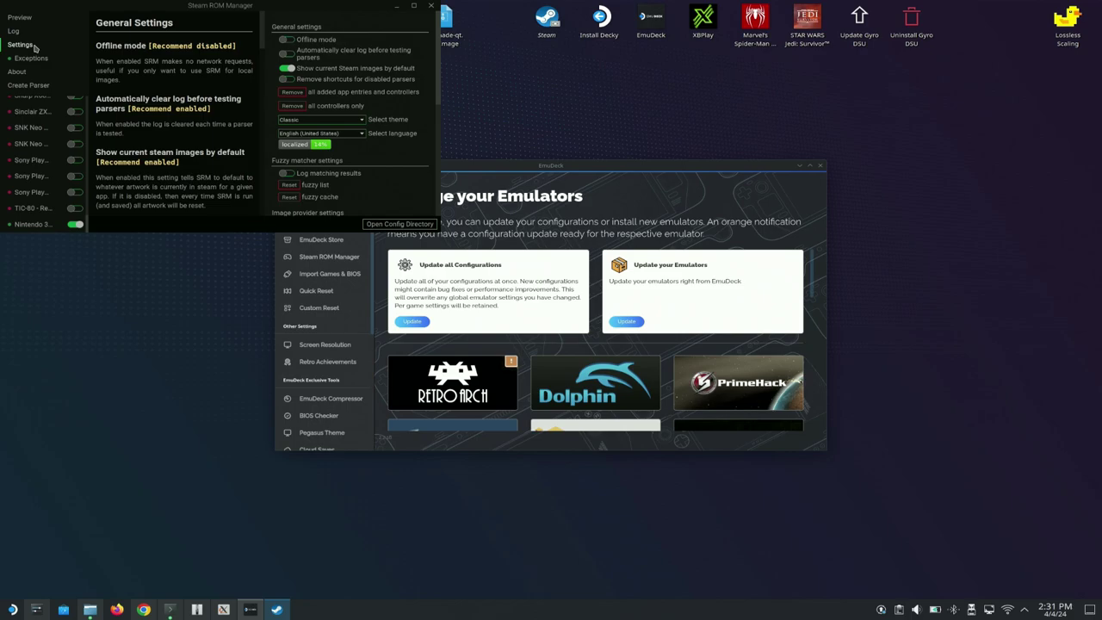
pyautogui.click(291, 121)
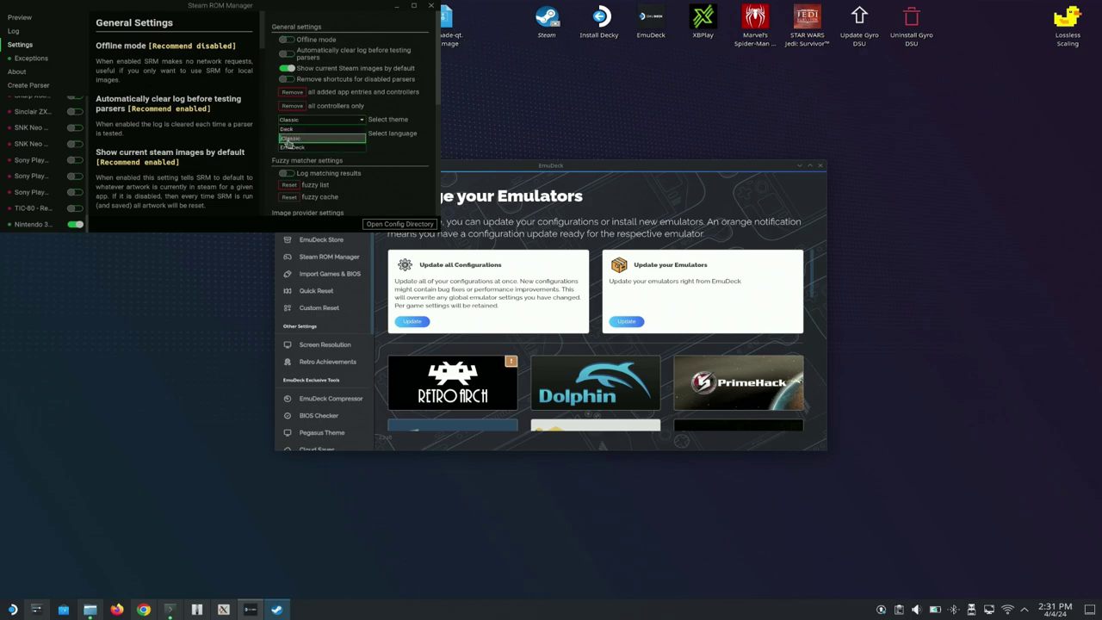
pyautogui.click(290, 148)
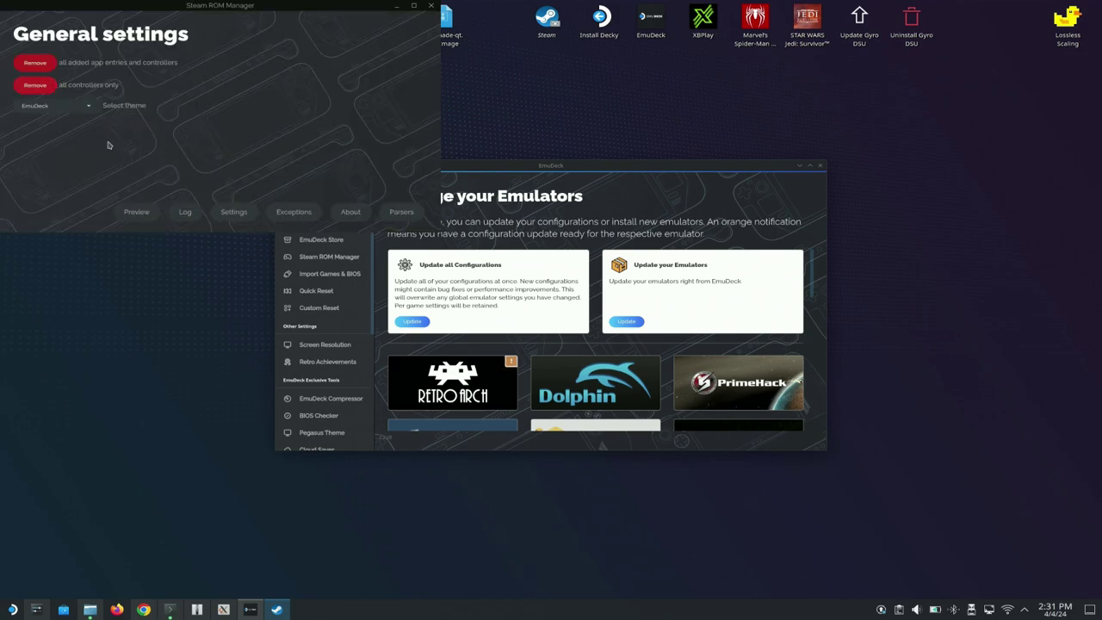
# - Parse the 3DS games, save them to Steam, and minimize Steam ROM Manager
pyautogui.click(134, 211)
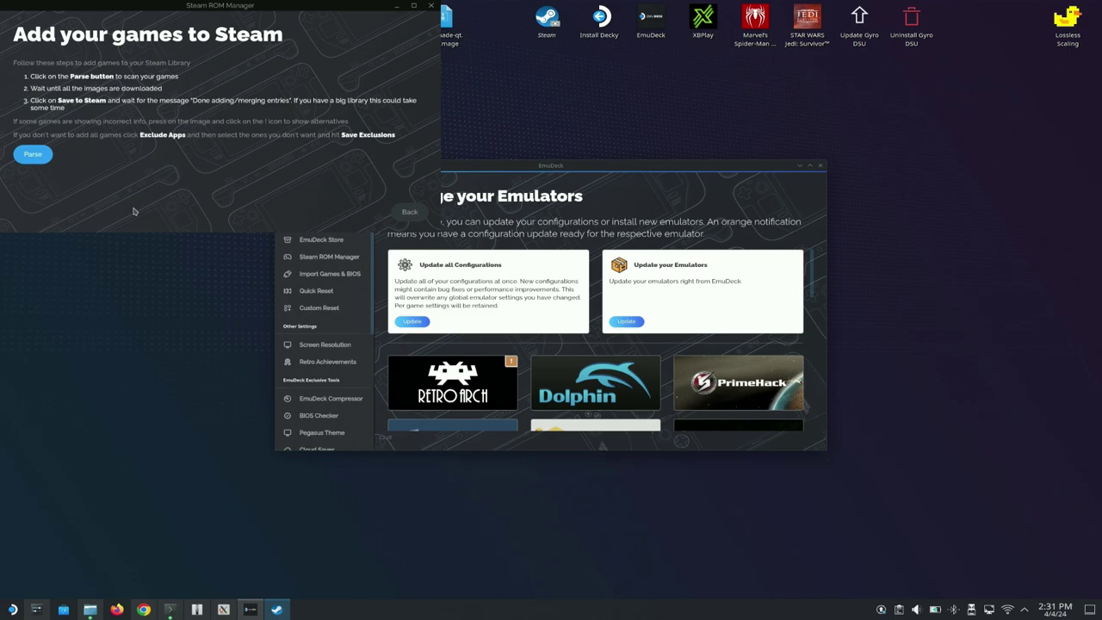
pyautogui.click(34, 156)
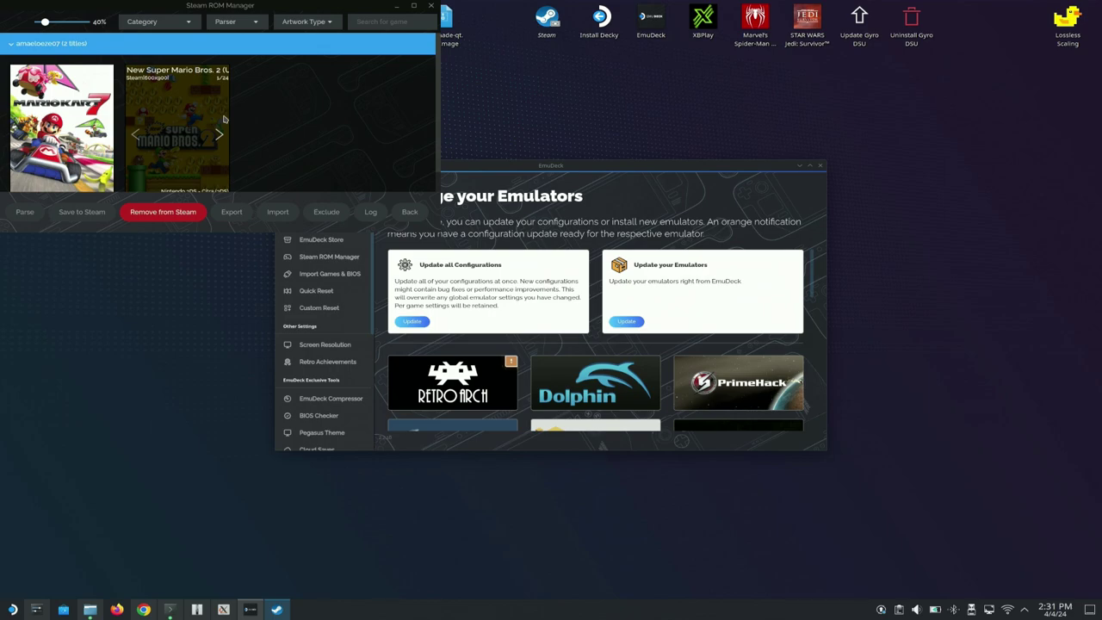
pyautogui.click(73, 215)
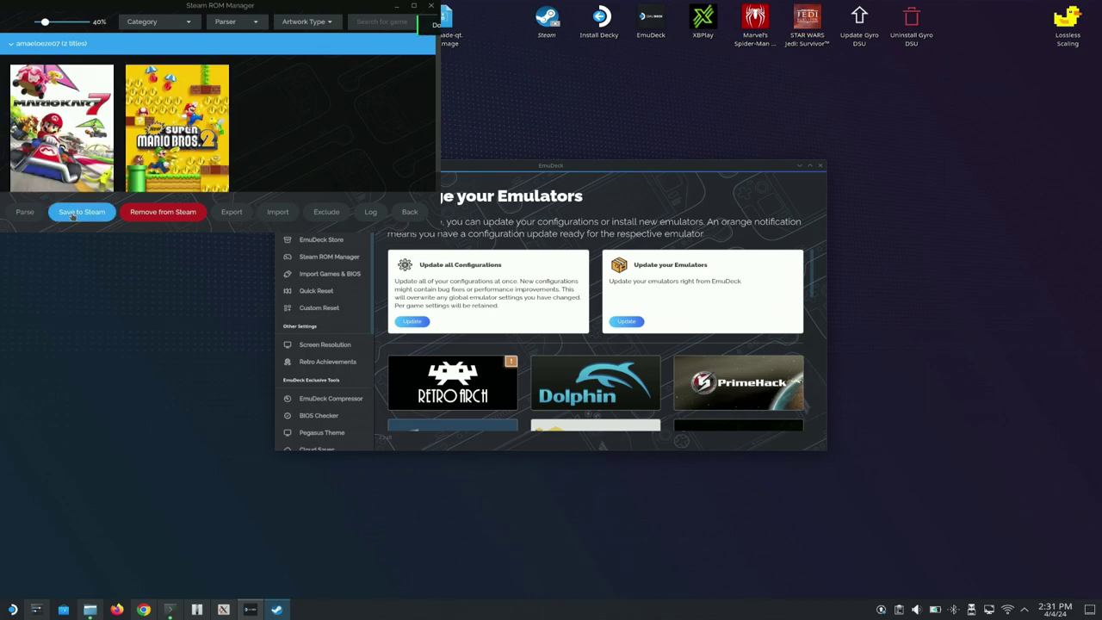
pyautogui.click(397, 7)
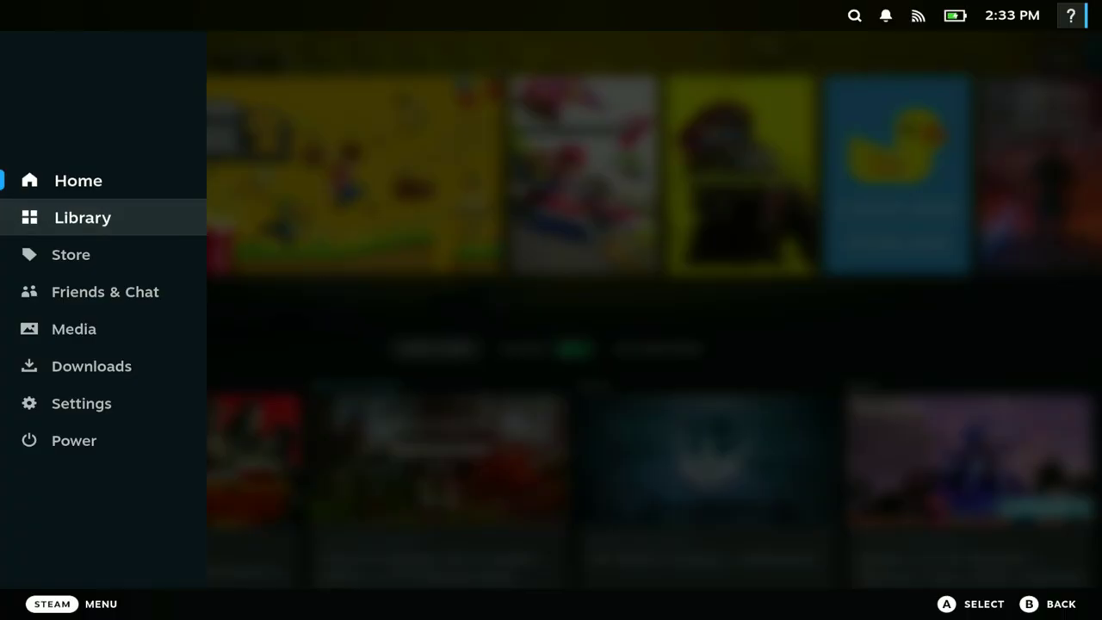
# - Open the Steam library in Gaming Mode
pyautogui.press('Down')
pyautogui.press('Down')
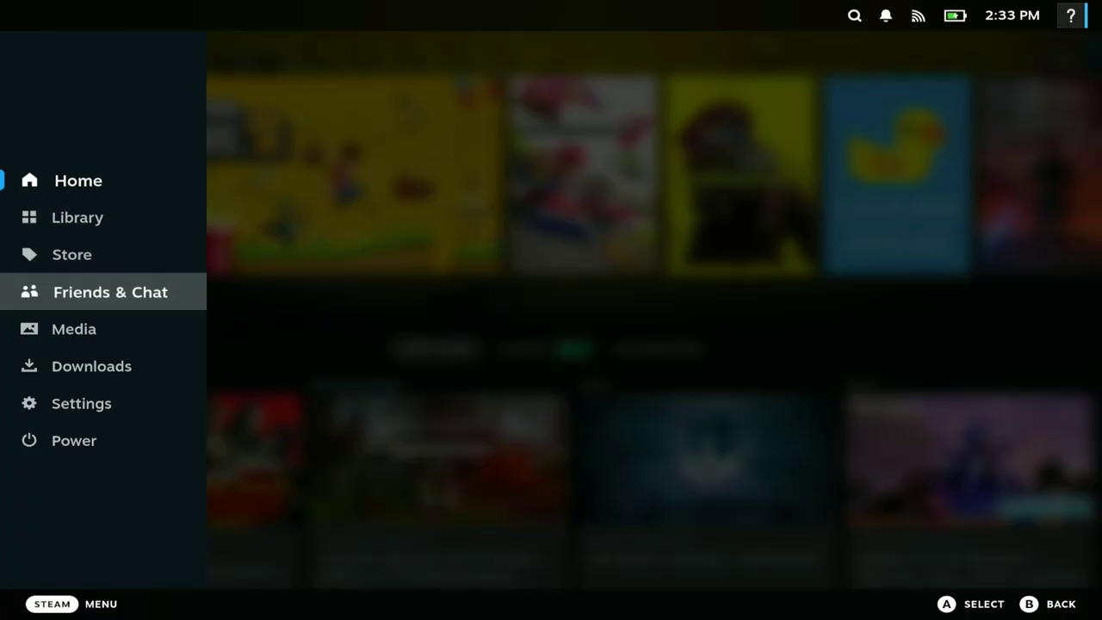
pyautogui.press('Up')
pyautogui.press('Up')
pyautogui.press('Up')
pyautogui.press('Down')
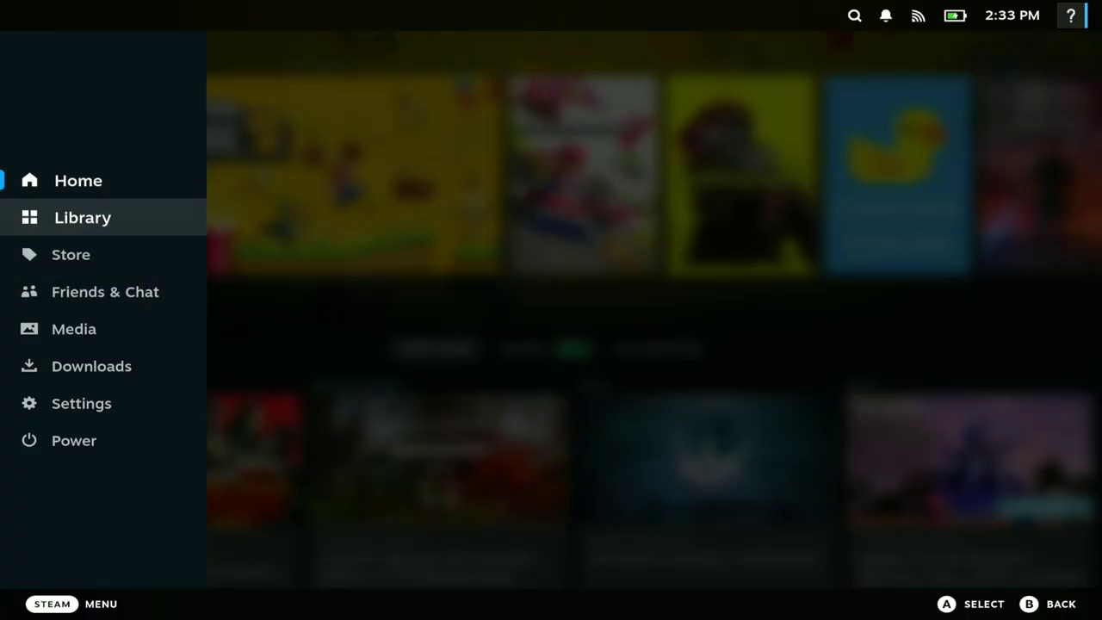
pyautogui.press('Return')
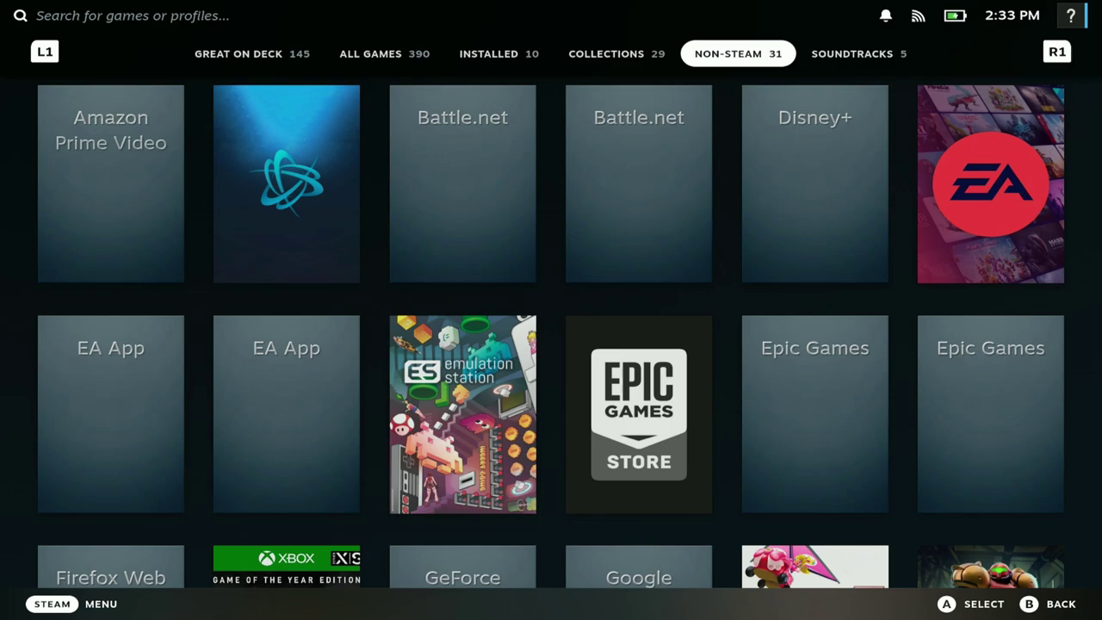
# - Look through the Non-Steam games for Mario Kart 7 and New Super Mario Bros. 2
pyautogui.press('Down')
pyautogui.press('Down')
pyautogui.press('Down')
pyautogui.press('Down')
pyautogui.press('Up')
pyautogui.press('Left')
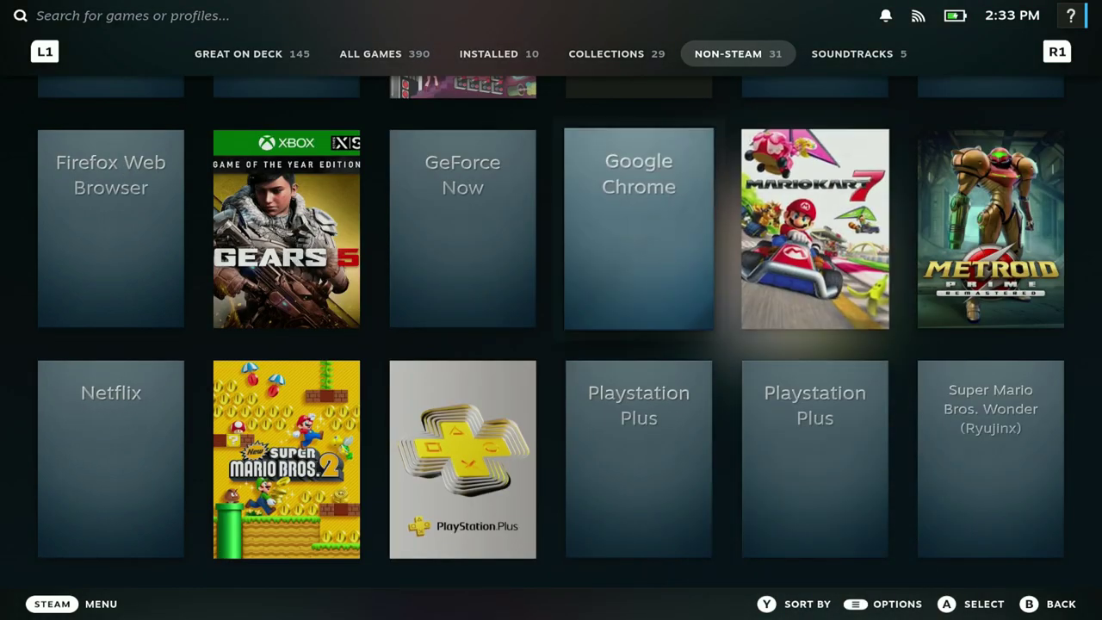
pyautogui.press('Down')
pyautogui.press('Left')
pyautogui.press('Left')
pyautogui.press('Up')
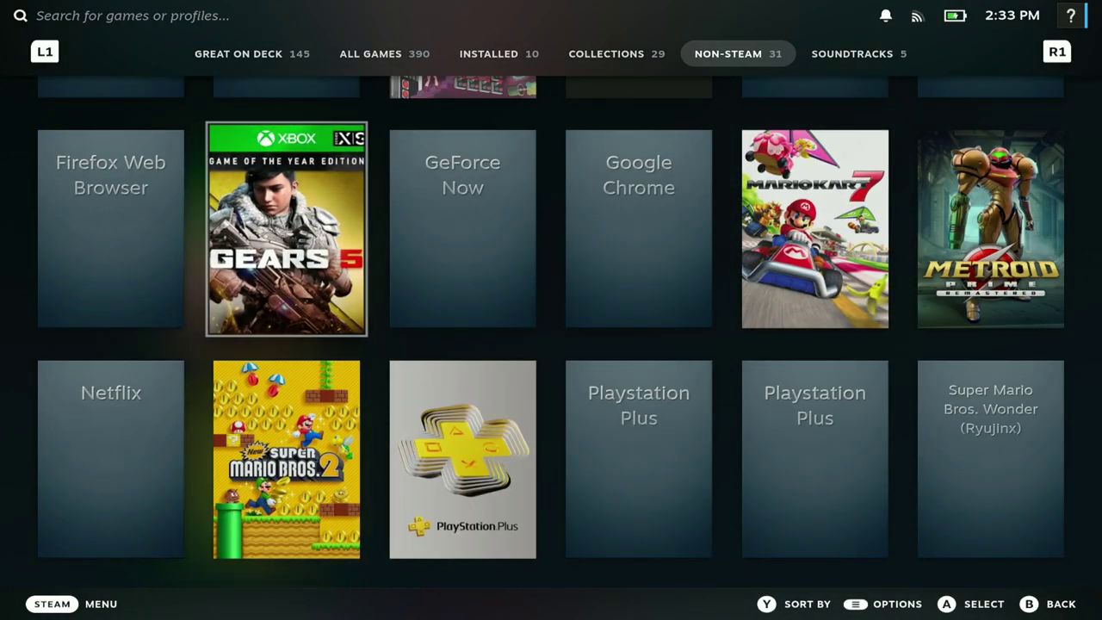
# - Select New Super Mario Bros. 2 among the Non-Steam games and launch it
pyautogui.press('Right')
pyautogui.press('Right')
pyautogui.press('Right')
pyautogui.press('Down')
pyautogui.press('Left')
pyautogui.press('Left')
pyautogui.press('Left')
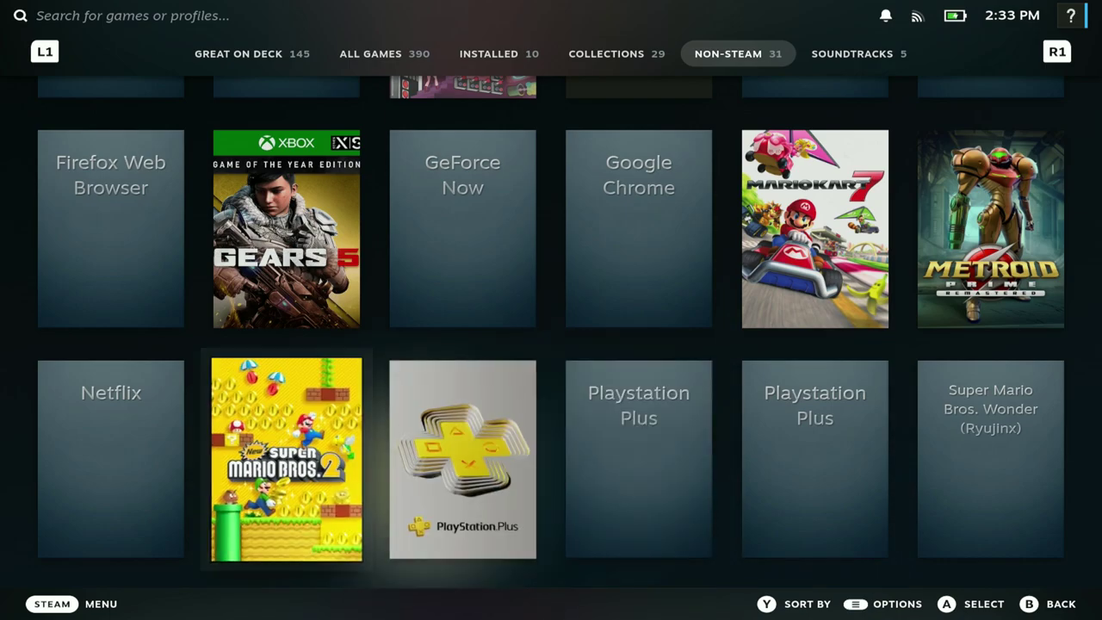
pyautogui.press('Return')
pyautogui.press('Return')
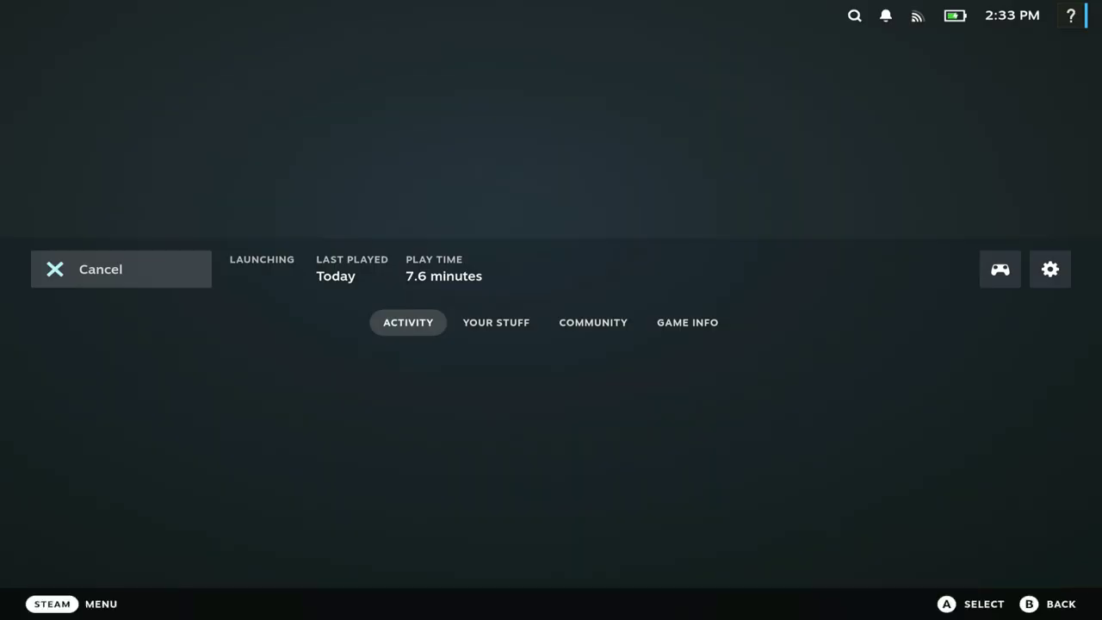